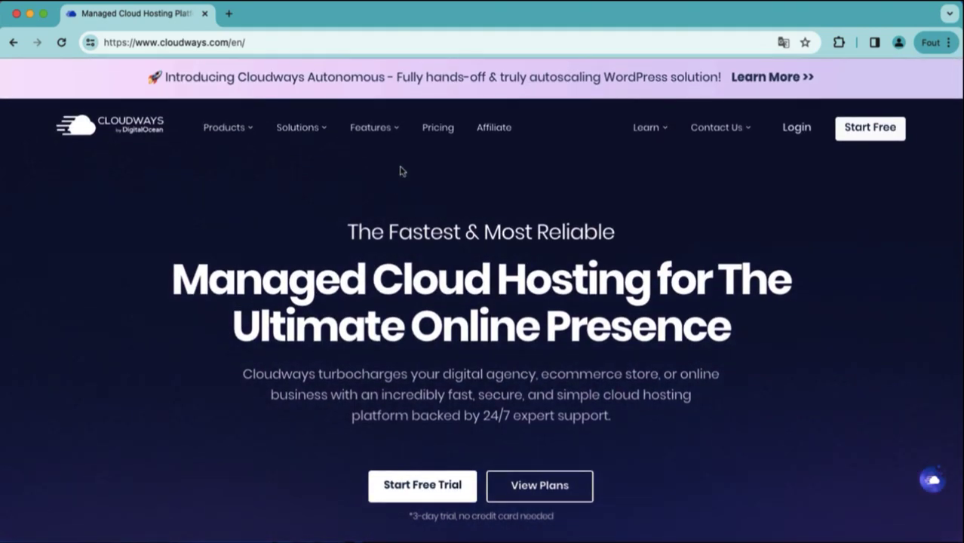
- Review the DigitalOcean hosting plans on the pricing page, comparing the Premium and Standard prices
{"action": "left_click", "coordinate": [431, 134]}
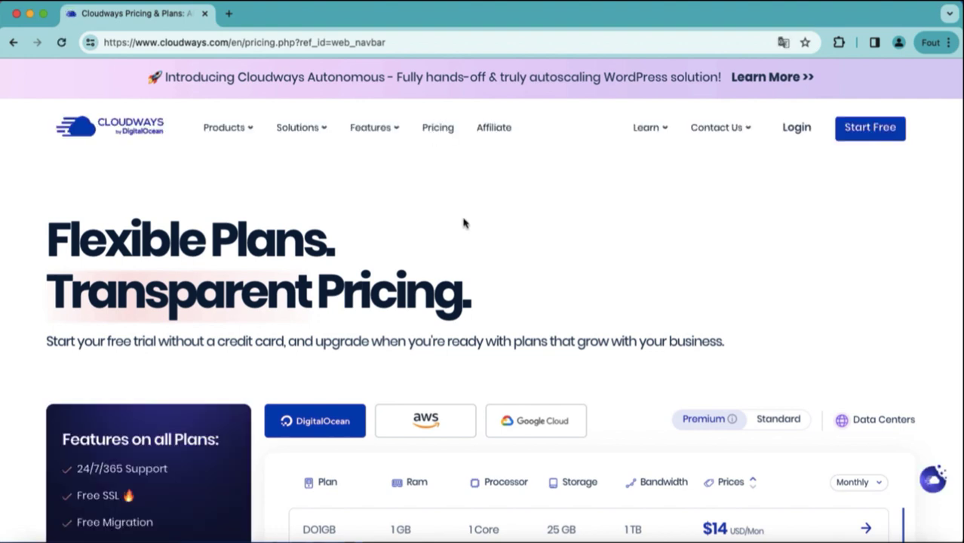
{"action": "scroll", "coordinate": [463, 218], "scroll_direction": "down", "scroll_amount": 3}
{"action": "scroll", "coordinate": [463, 219], "scroll_direction": "down", "scroll_amount": 2}
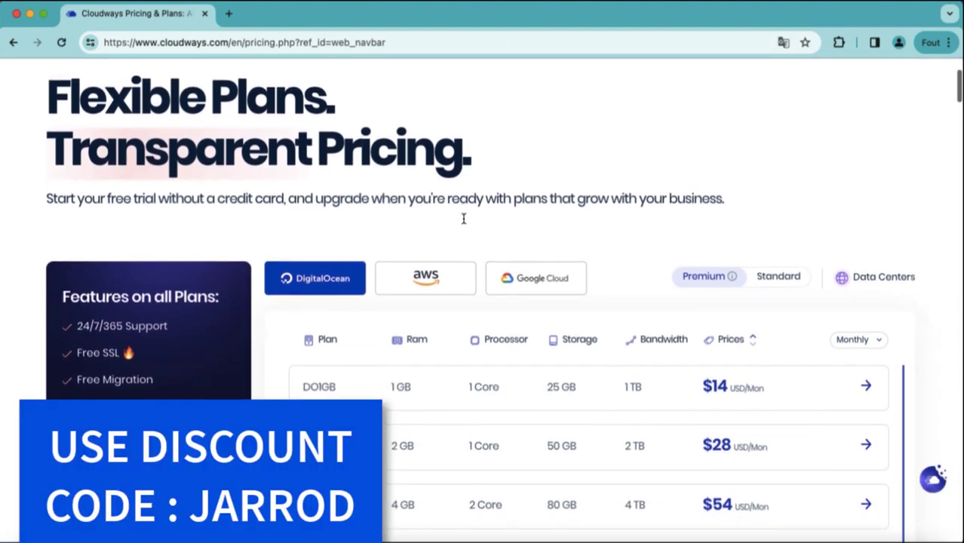
{"action": "scroll", "coordinate": [464, 223], "scroll_direction": "down", "scroll_amount": 2}
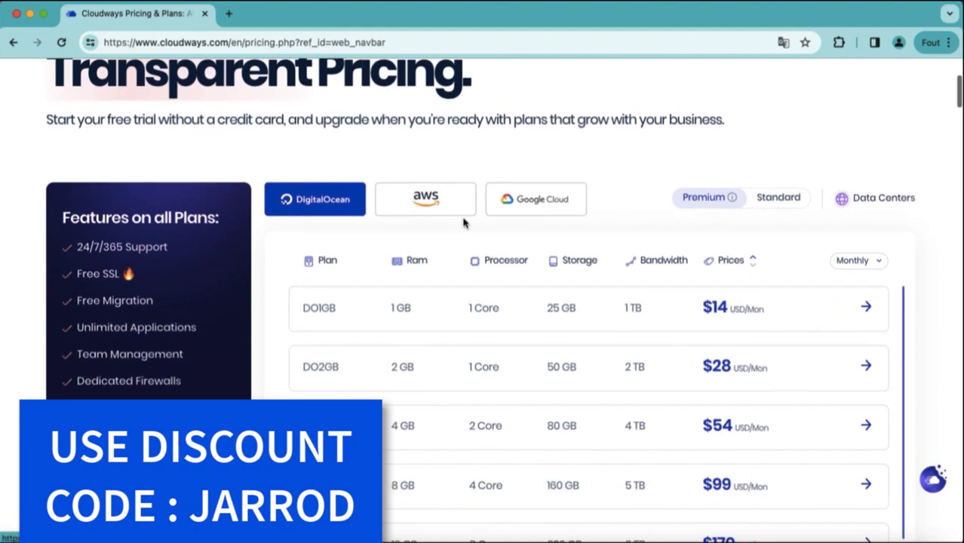
{"action": "scroll", "coordinate": [463, 223], "scroll_direction": "down", "scroll_amount": 3}
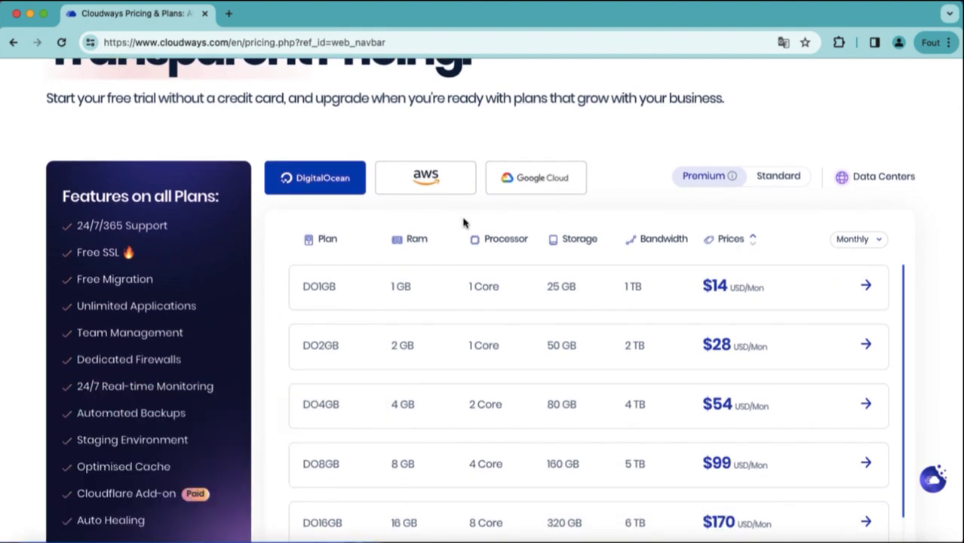
{"action": "scroll", "coordinate": [463, 222], "scroll_direction": "down", "scroll_amount": 2}
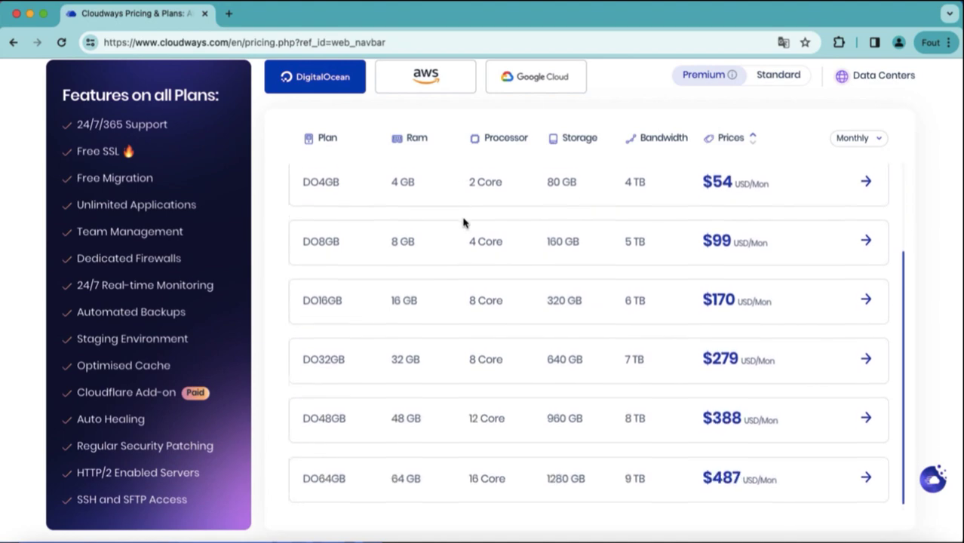
{"action": "scroll", "coordinate": [463, 223], "scroll_direction": "up", "scroll_amount": 2}
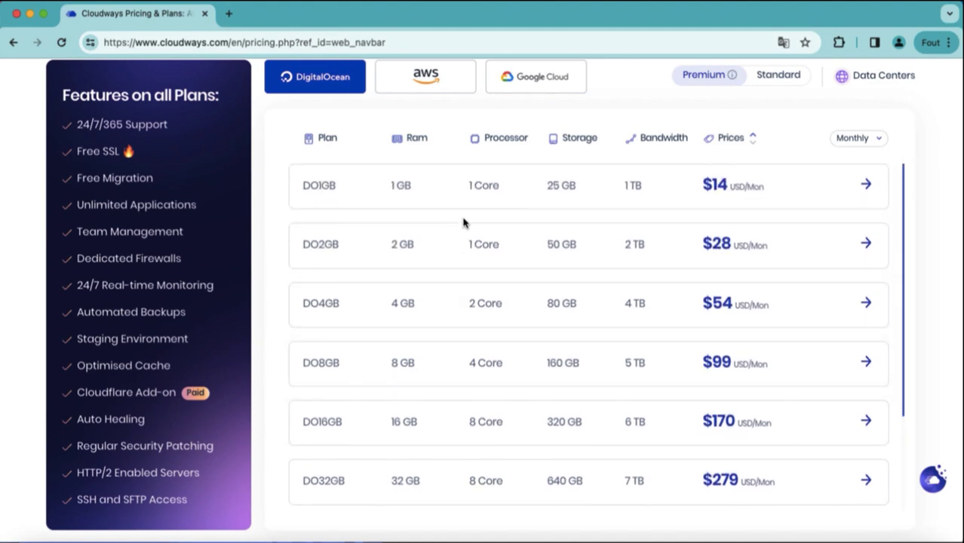
{"action": "left_click", "coordinate": [768, 81]}
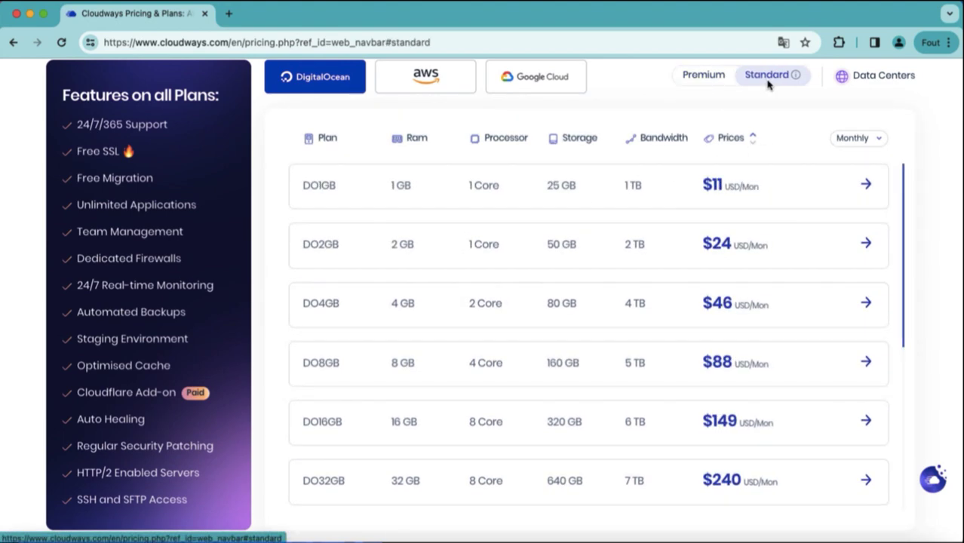
{"action": "scroll", "coordinate": [588, 189], "scroll_direction": "up", "scroll_amount": 5}
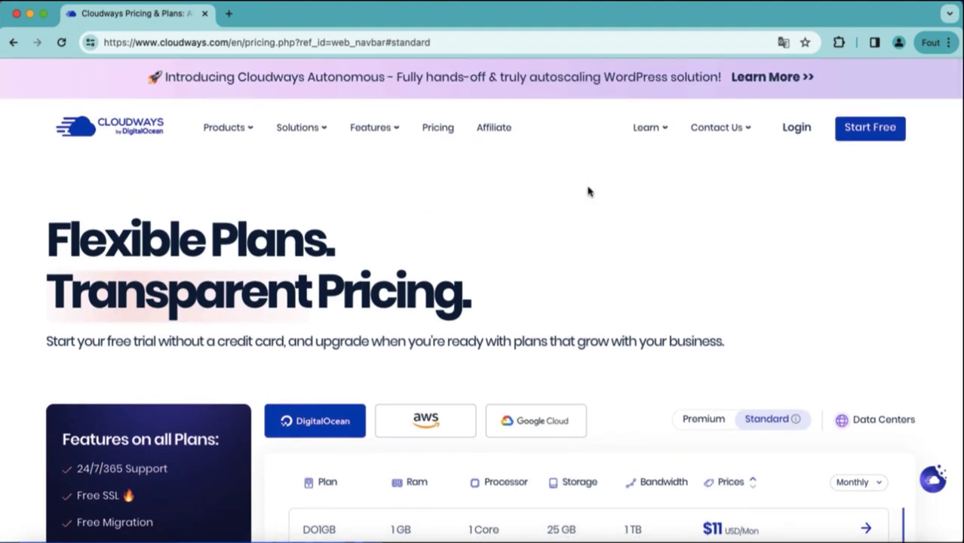
- Start the free sign-up and proceed to choosing a Cloudways Autonomous plan
{"action": "left_click", "coordinate": [853, 139]}
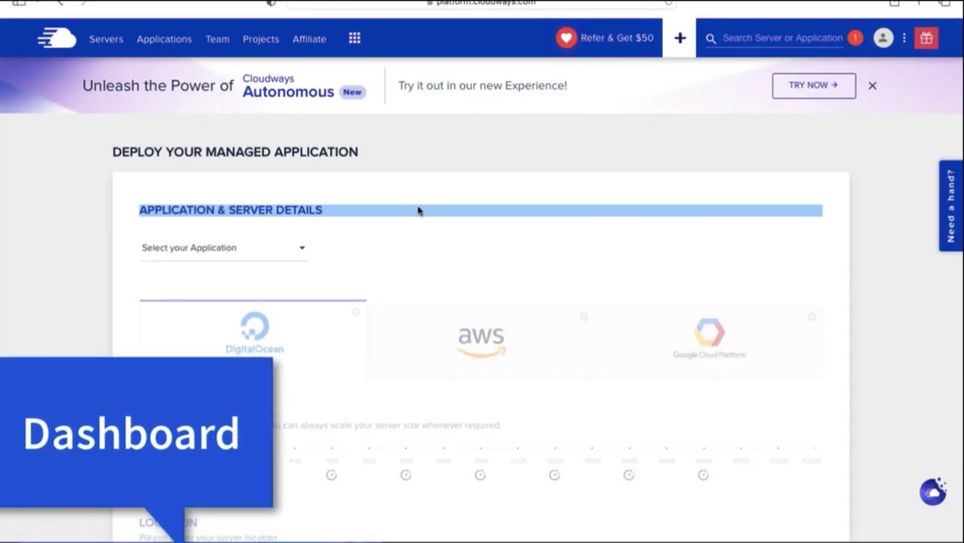
{"action": "left_click", "coordinate": [337, 161]}
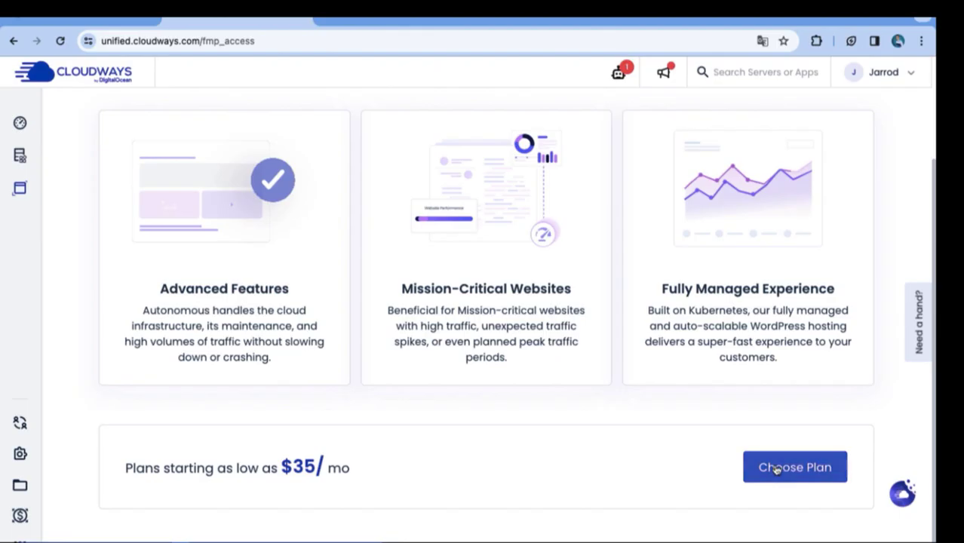
{"action": "left_click", "coordinate": [776, 470]}
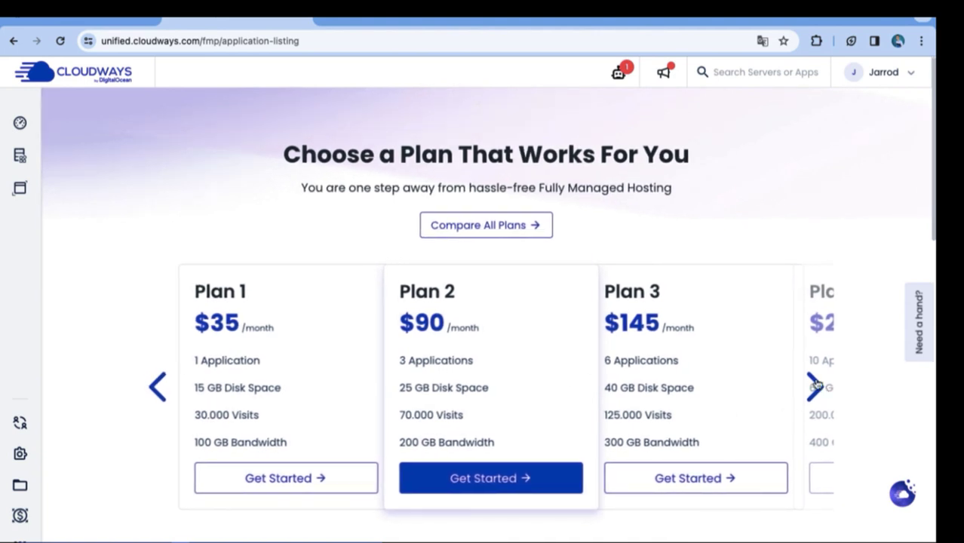
- Browse the Autonomous plans with their regions and features, and confirm Plan 1 at $35 per month
{"action": "left_click", "coordinate": [814, 387]}
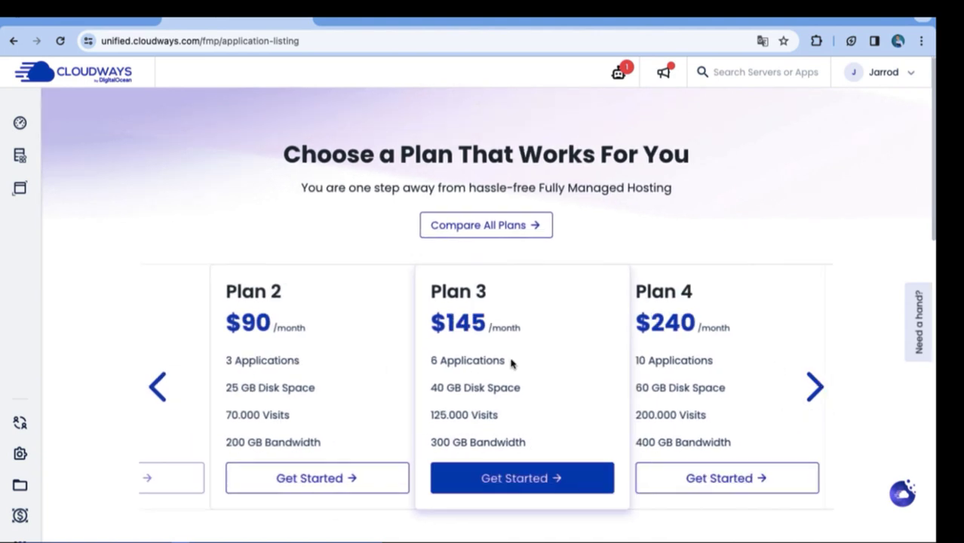
{"action": "scroll", "coordinate": [444, 401], "scroll_direction": "down", "scroll_amount": 5}
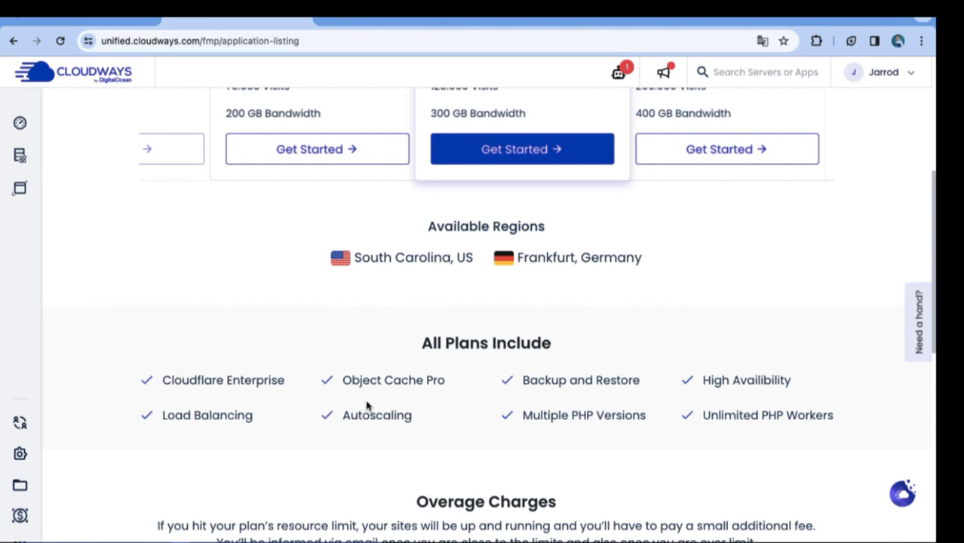
{"action": "scroll", "coordinate": [367, 405], "scroll_direction": "up", "scroll_amount": 5}
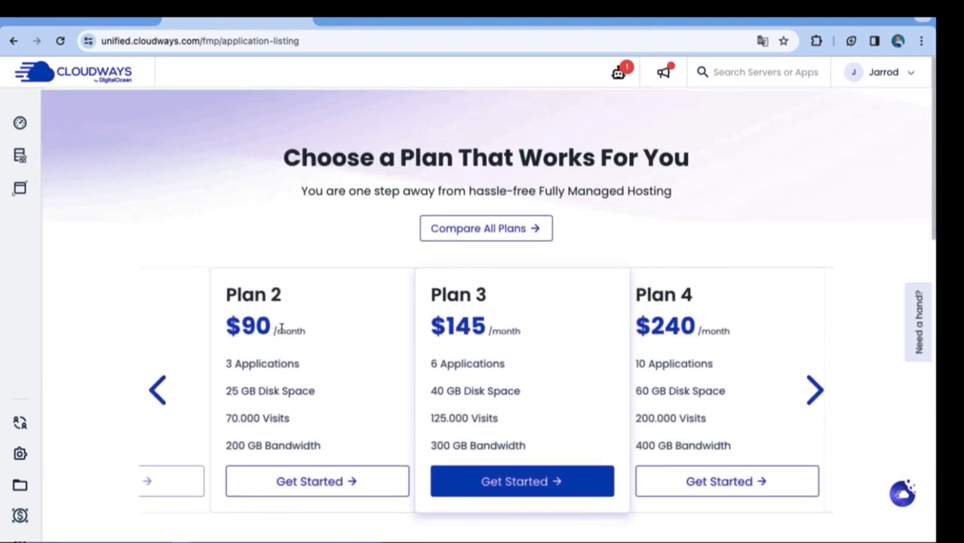
{"action": "left_click", "coordinate": [163, 388]}
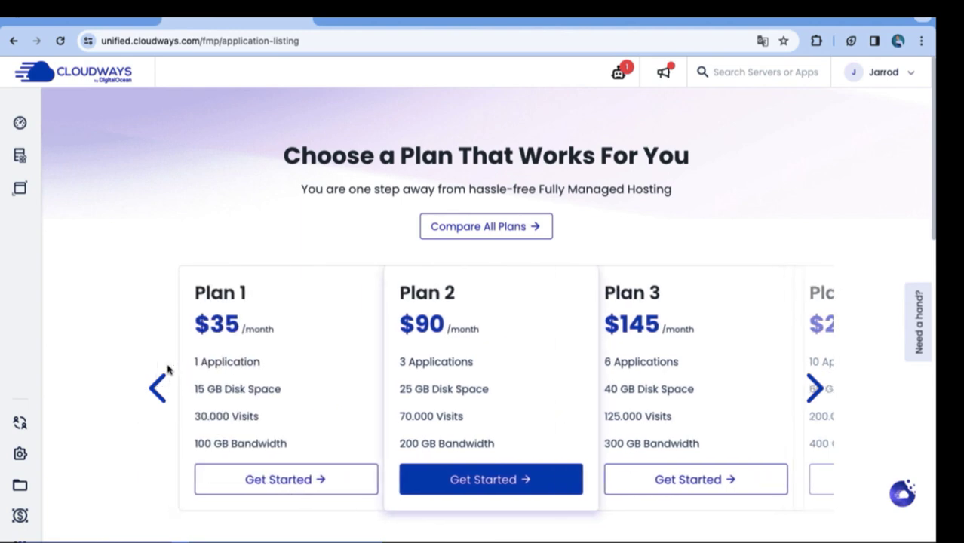
{"action": "left_click", "coordinate": [265, 483]}
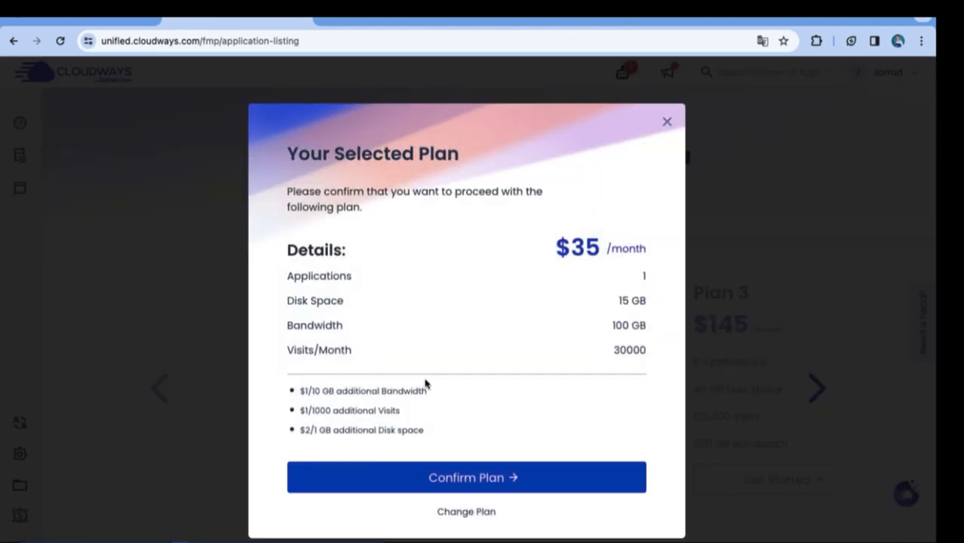
{"action": "left_click", "coordinate": [445, 478]}
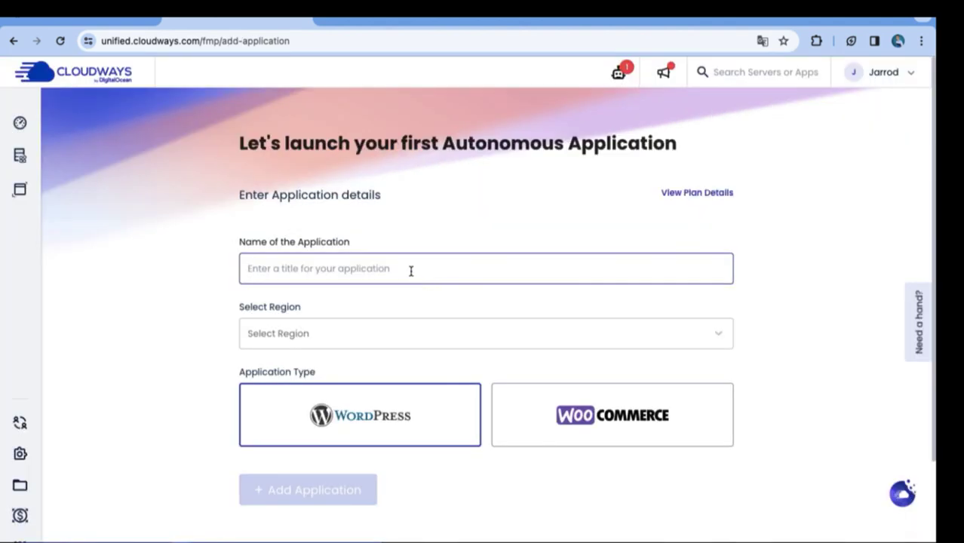
- Try to add a WordPress application named Meriablog in the London region
{"action": "left_click", "coordinate": [411, 271]}
{"action": "type", "text": "J"}
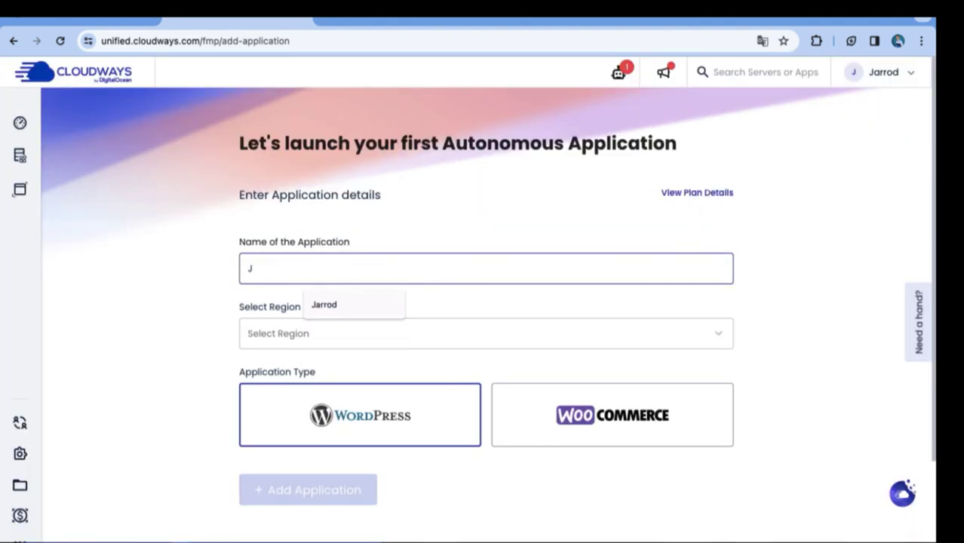
{"action": "key", "text": "BackSpace"}
{"action": "type", "text": "Meriablog"}
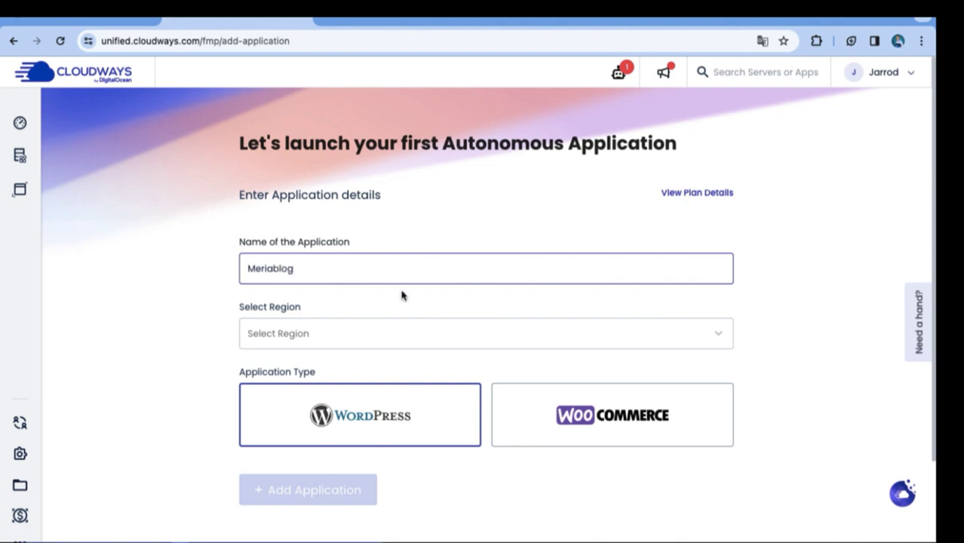
{"action": "left_click", "coordinate": [402, 329]}
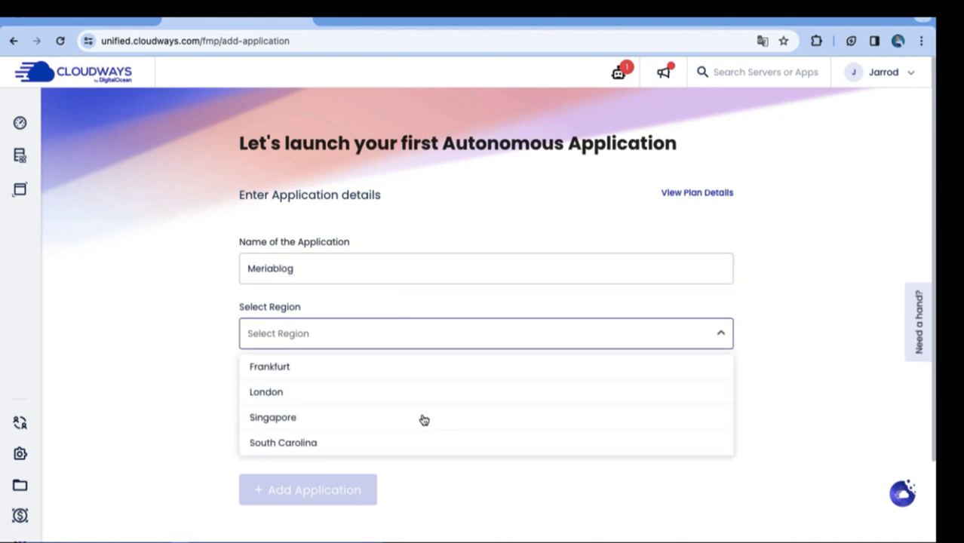
{"action": "scroll", "coordinate": [415, 398], "scroll_direction": "down", "scroll_amount": 2}
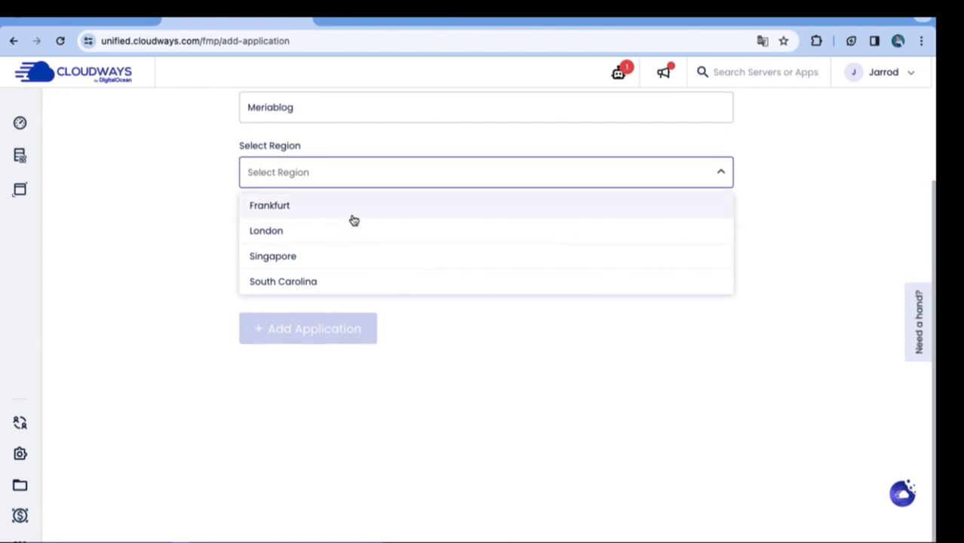
{"action": "left_click", "coordinate": [216, 172]}
{"action": "scroll", "coordinate": [261, 162], "scroll_direction": "up", "scroll_amount": 2}
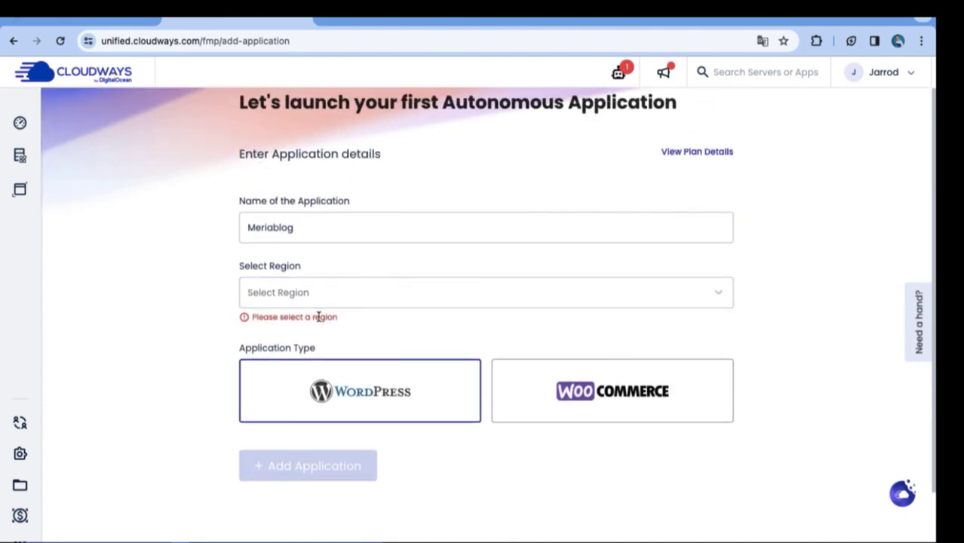
{"action": "left_click", "coordinate": [309, 296]}
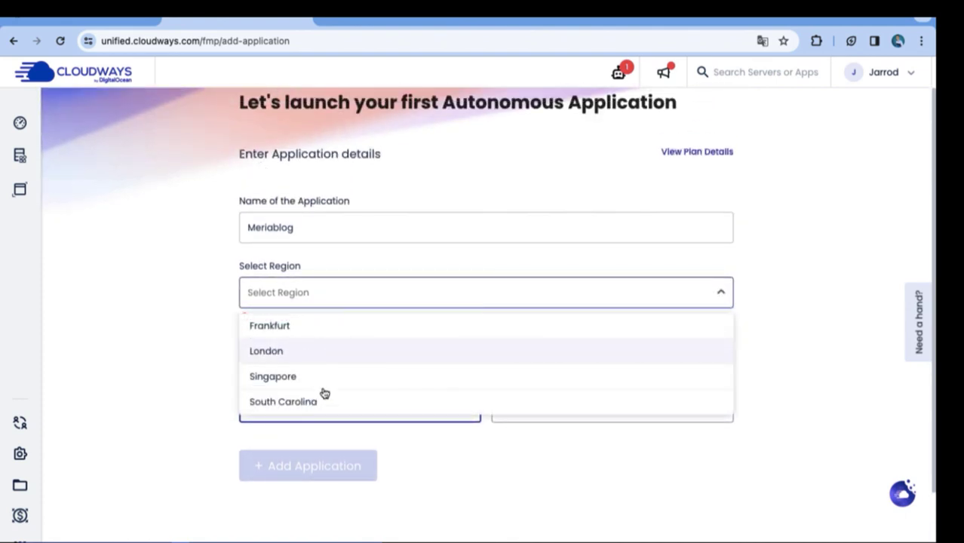
{"action": "left_click", "coordinate": [297, 355]}
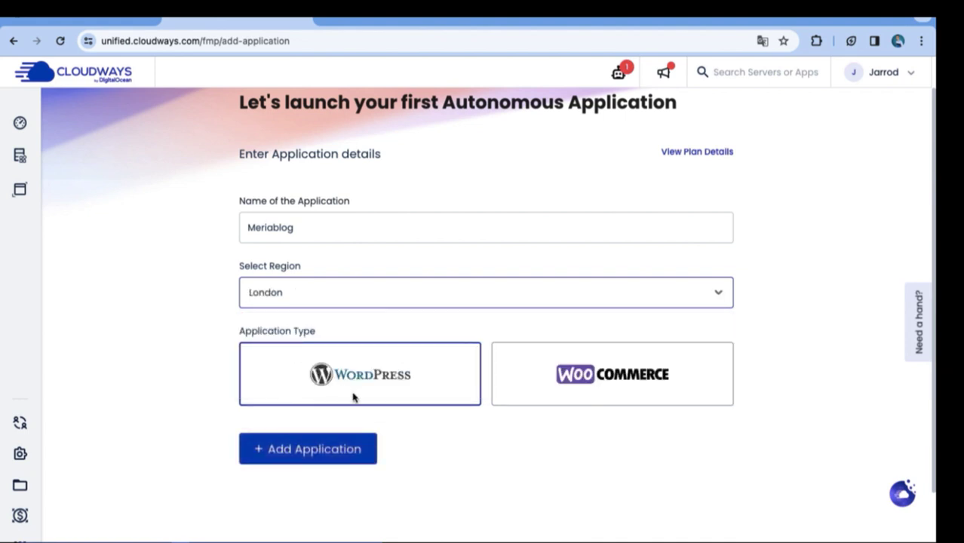
{"action": "left_click", "coordinate": [324, 454]}
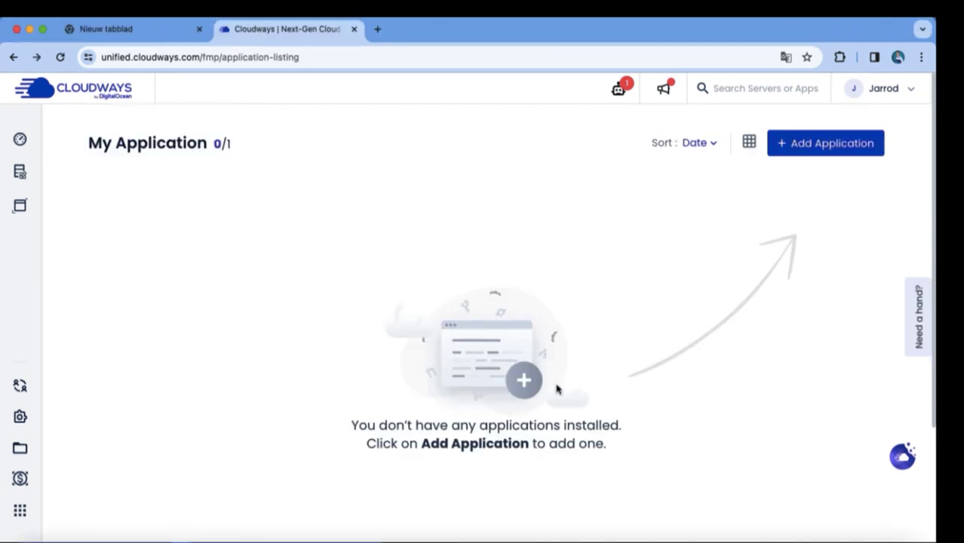
- Add a WordPress application named New Application Server in the London region
{"action": "left_click", "coordinate": [557, 389]}
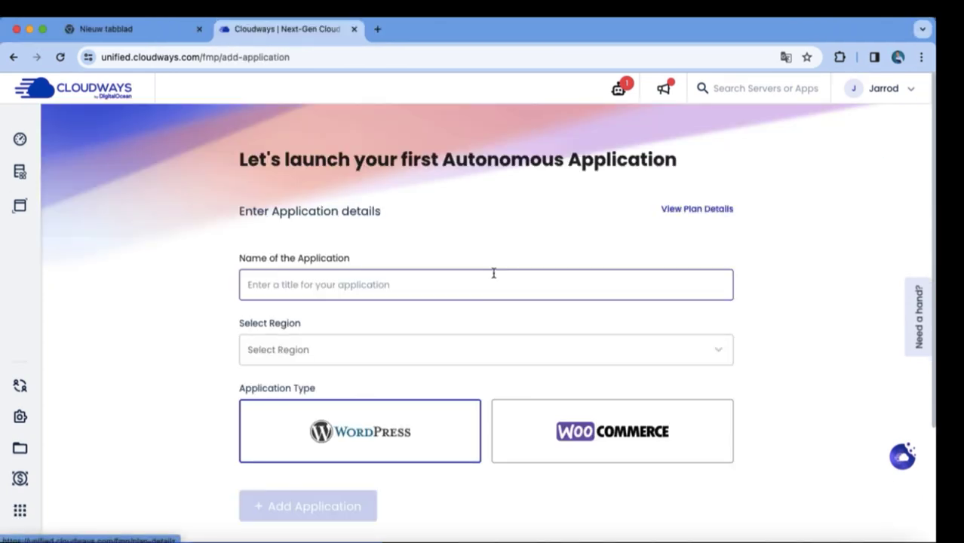
{"action": "left_click", "coordinate": [409, 284]}
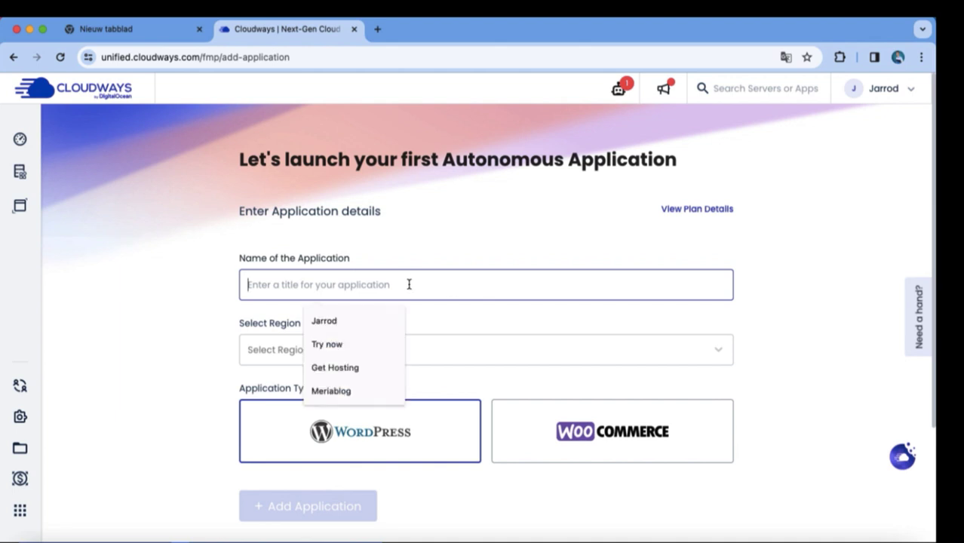
{"action": "type", "text": "New "}
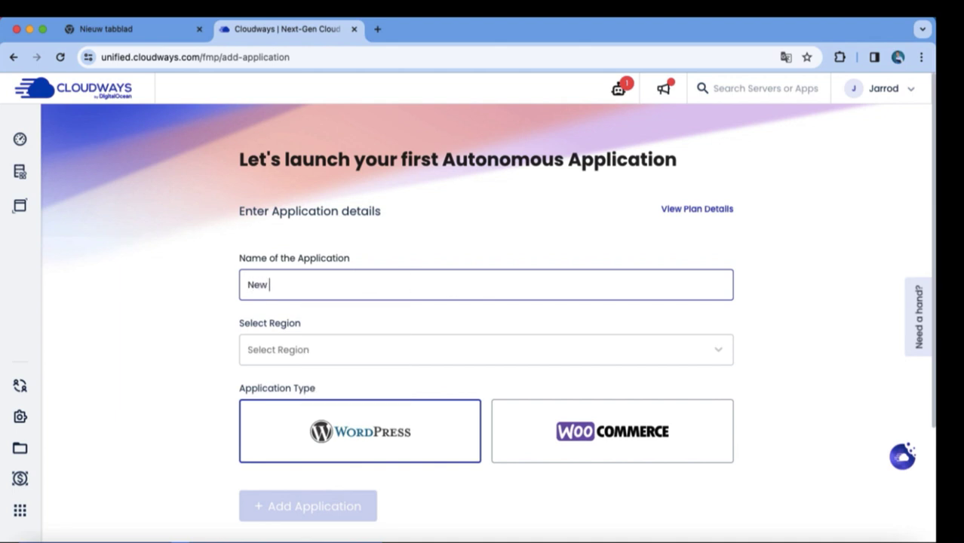
{"action": "type", "text": "Application Se"}
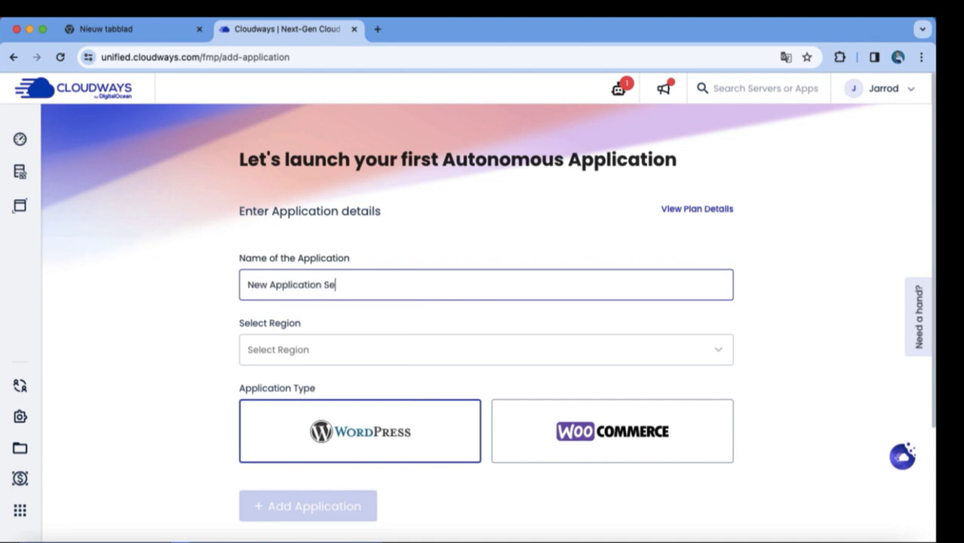
{"action": "type", "text": "rver"}
{"action": "left_click", "coordinate": [417, 349]}
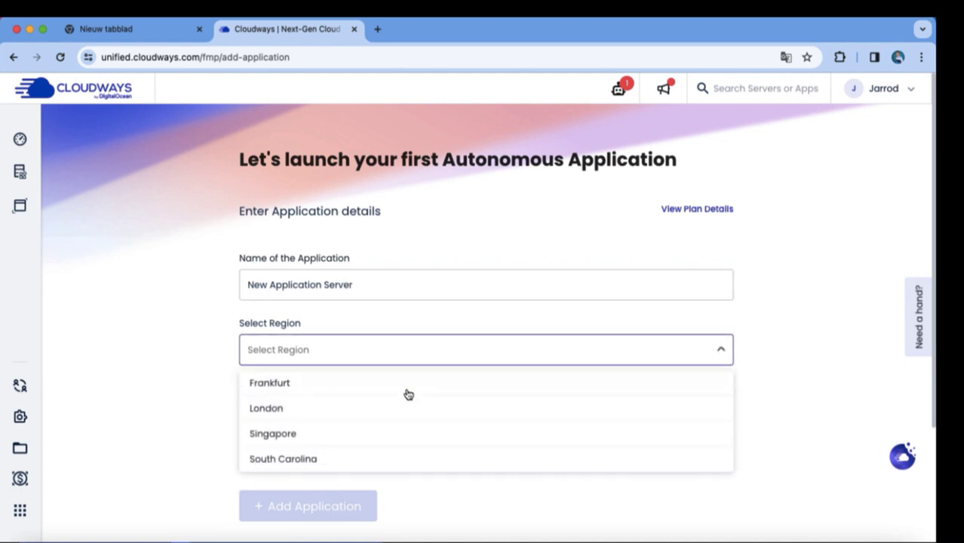
{"action": "left_click", "coordinate": [409, 408]}
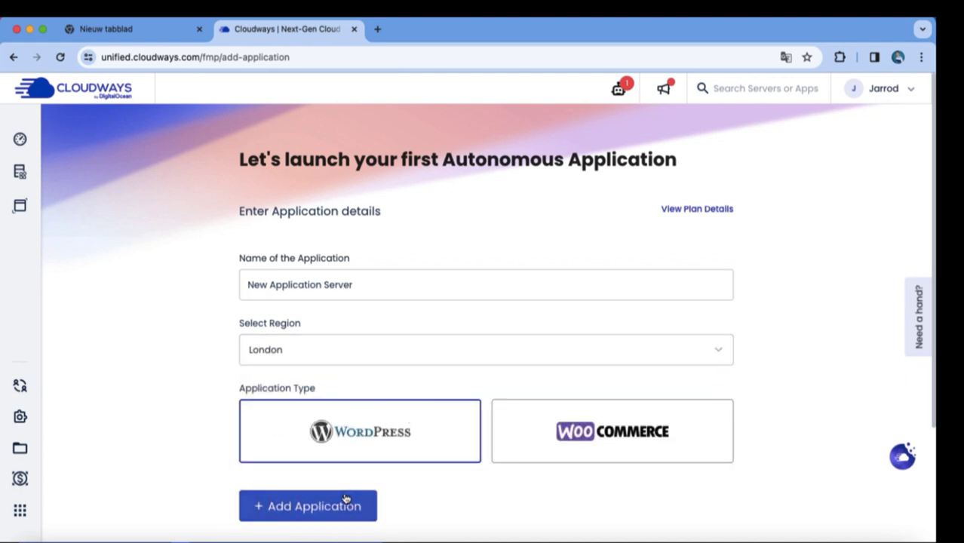
{"action": "left_click", "coordinate": [345, 503]}
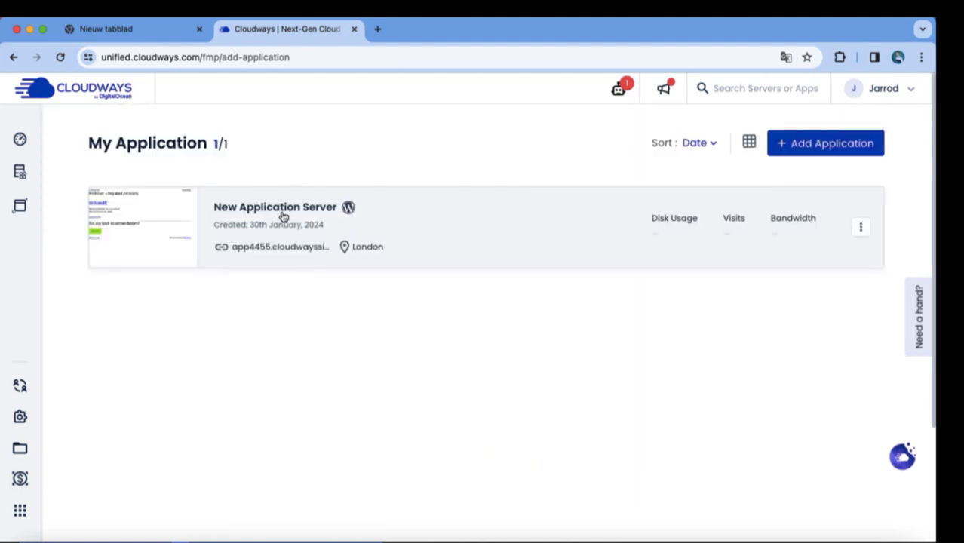
- Open the New Application Server application and look through its overview, including staging management and resource usage
{"action": "left_click", "coordinate": [281, 216]}
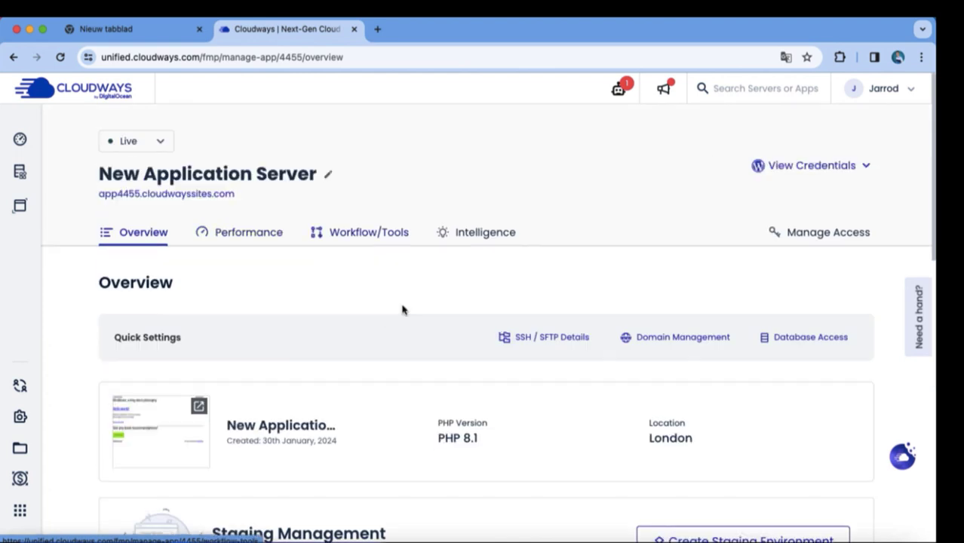
{"action": "scroll", "coordinate": [402, 308], "scroll_direction": "down", "scroll_amount": 5}
{"action": "scroll", "coordinate": [399, 305], "scroll_direction": "down", "scroll_amount": 4}
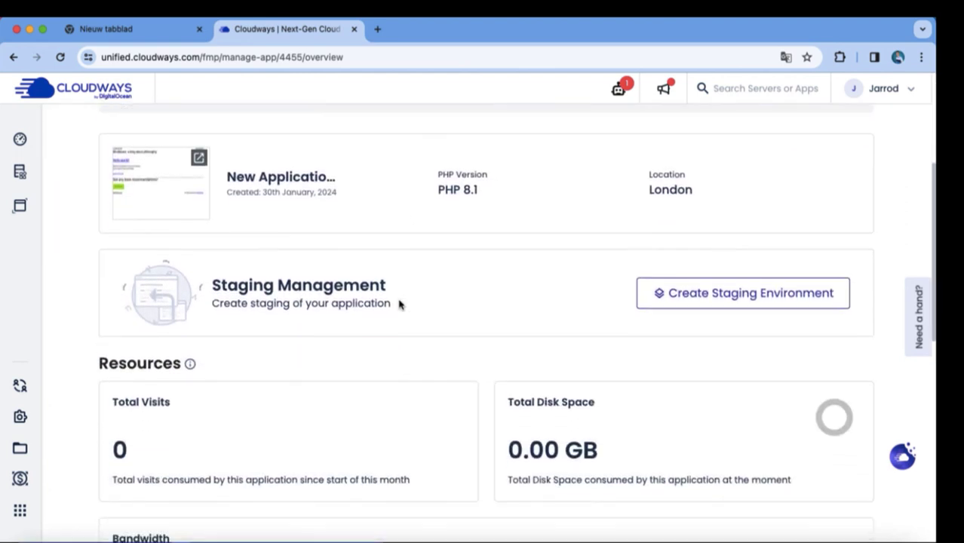
{"action": "scroll", "coordinate": [399, 304], "scroll_direction": "up", "scroll_amount": 6}
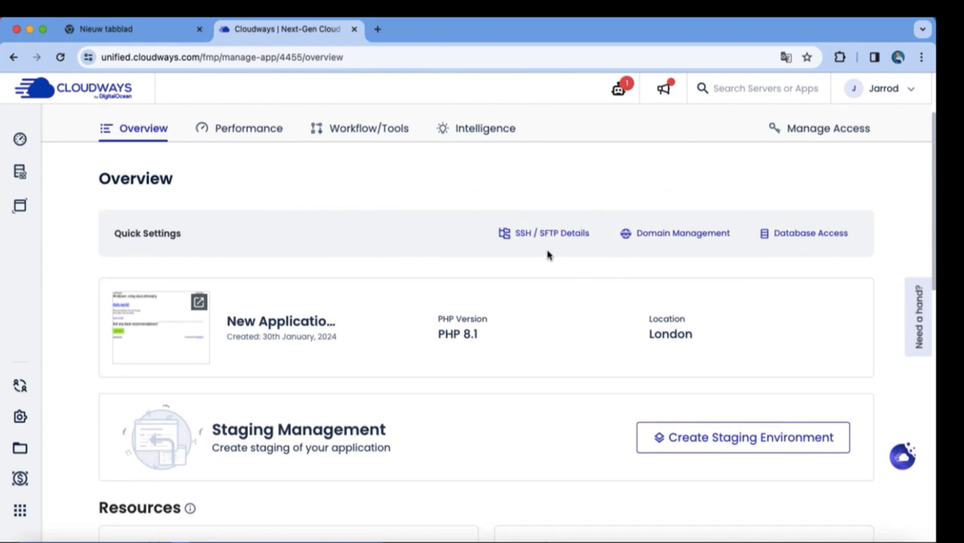
- Create a staging environment for the New Application Server application and look over its overview and resource usage
{"action": "left_click", "coordinate": [696, 436]}
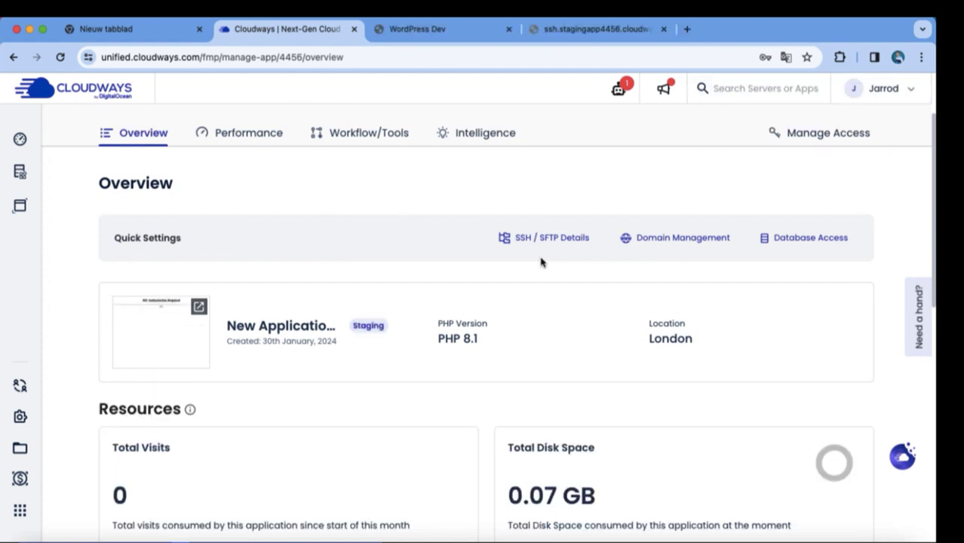
{"action": "scroll", "coordinate": [467, 343], "scroll_direction": "down", "scroll_amount": 2}
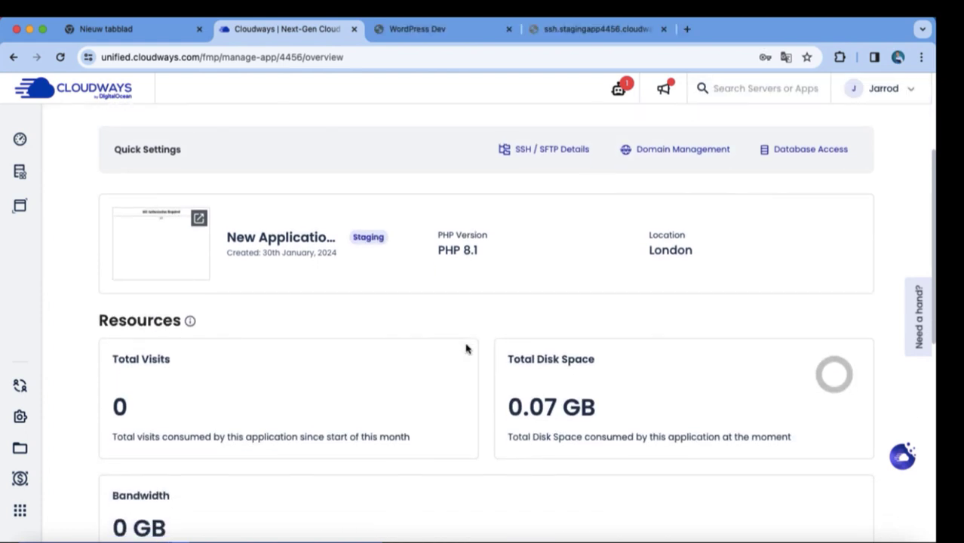
{"action": "scroll", "coordinate": [253, 404], "scroll_direction": "up", "scroll_amount": 5}
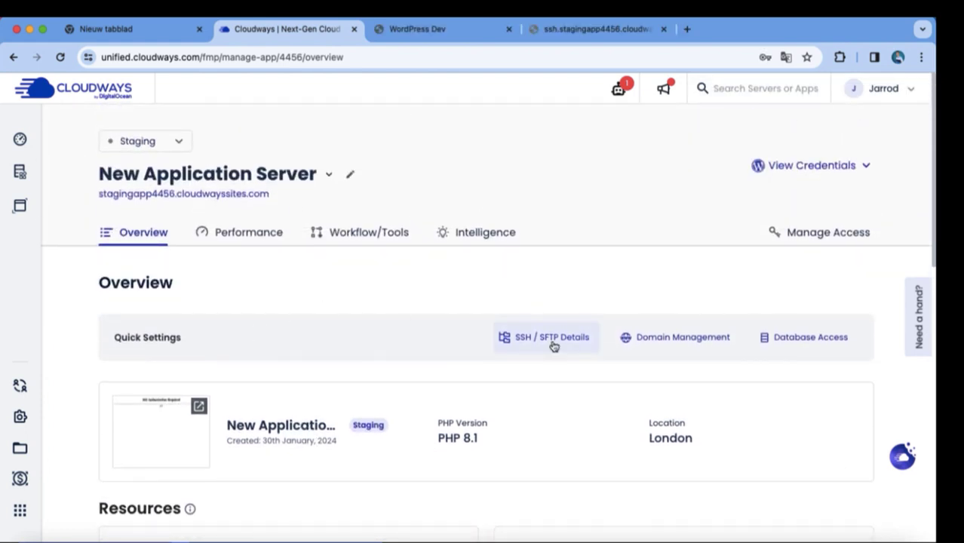
{"action": "left_click", "coordinate": [693, 341]}
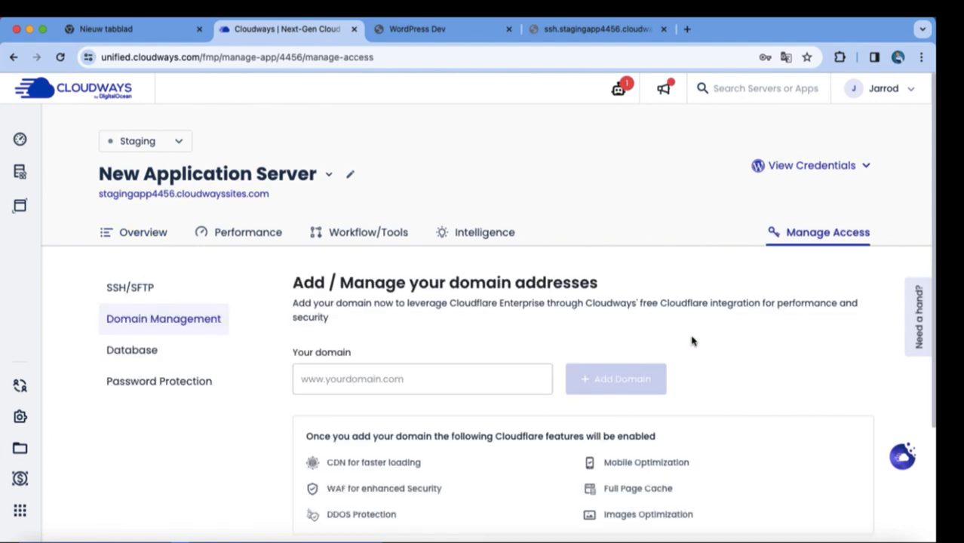
{"action": "left_click", "coordinate": [393, 391]}
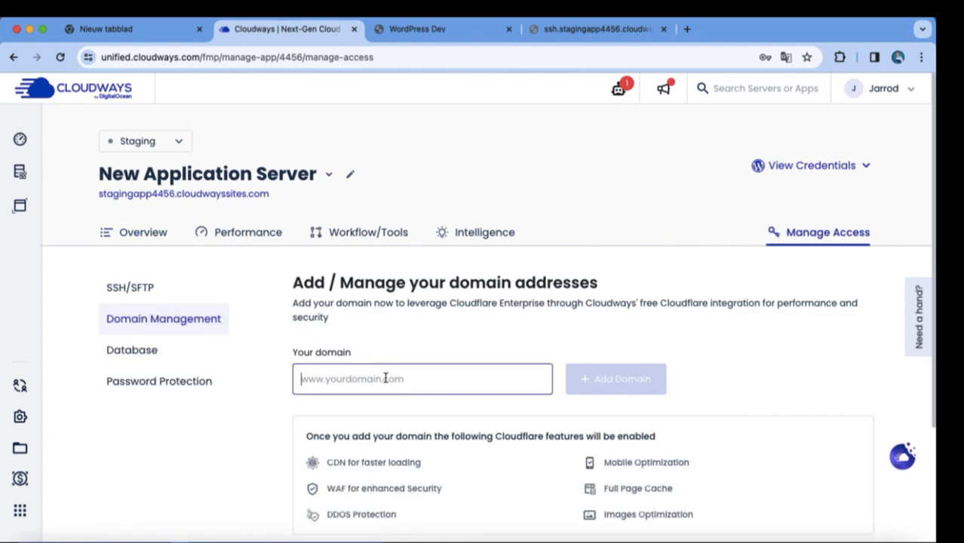
{"action": "left_click", "coordinate": [411, 415]}
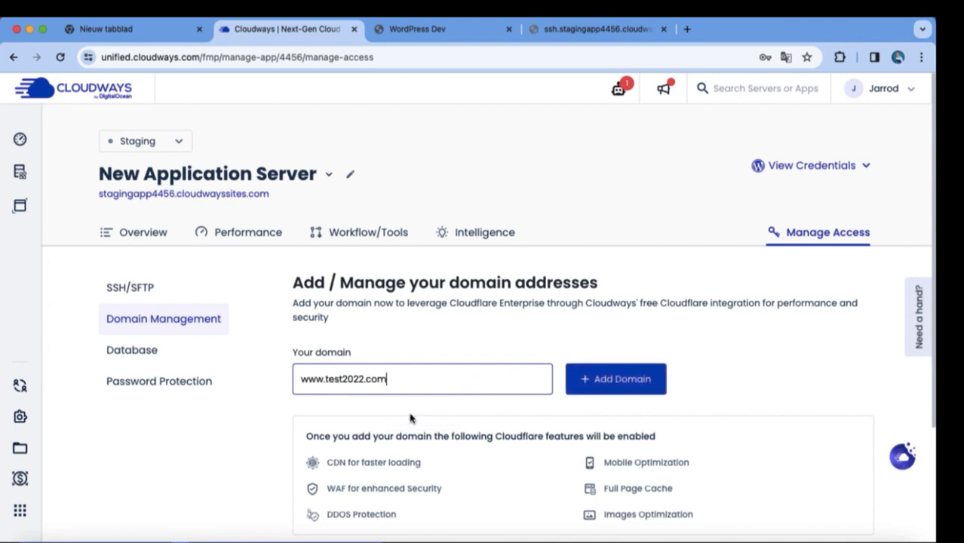
{"action": "scroll", "coordinate": [528, 371], "scroll_direction": "down", "scroll_amount": 1}
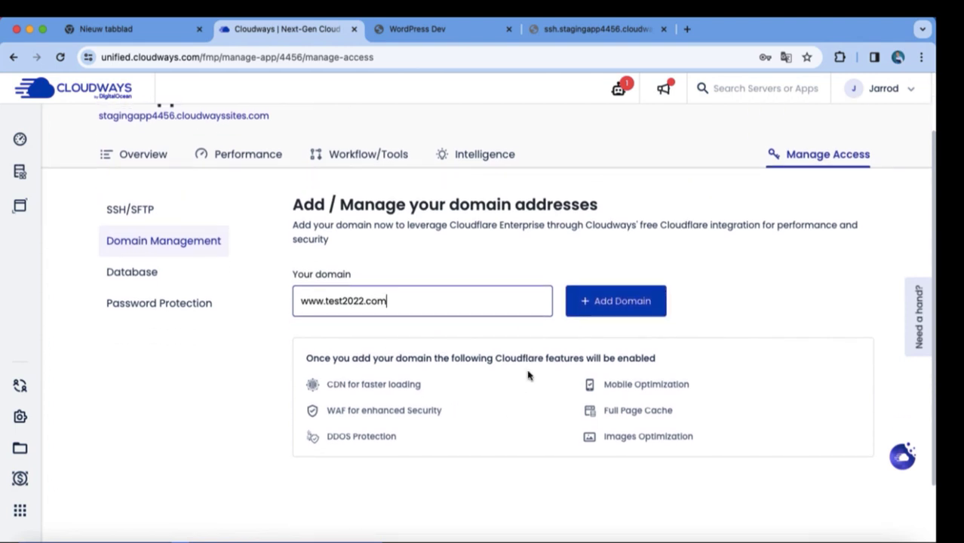
- Review the staging application's SSH/SFTP and password protection settings, and view the staging website
{"action": "left_click", "coordinate": [161, 283]}
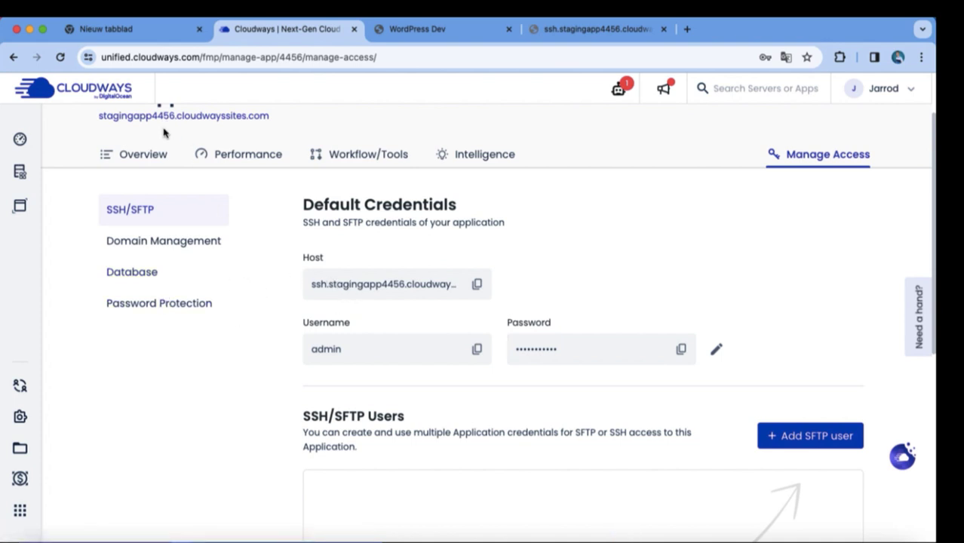
{"action": "left_click", "coordinate": [209, 117]}
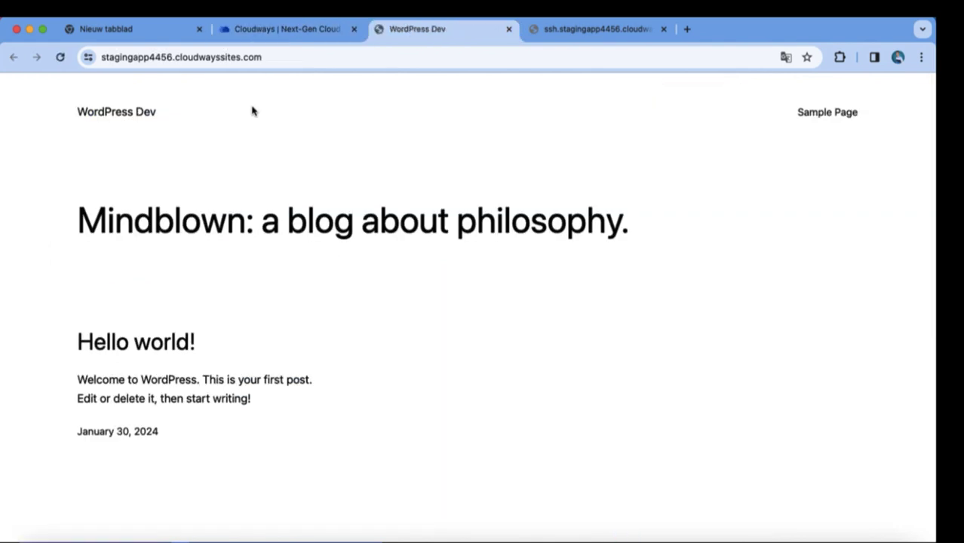
{"action": "left_click", "coordinate": [299, 33]}
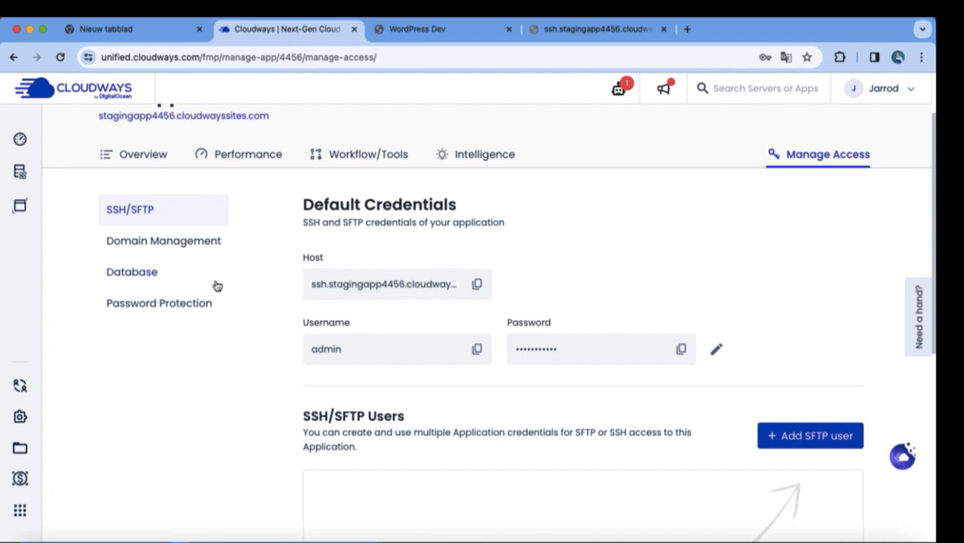
{"action": "left_click", "coordinate": [200, 309]}
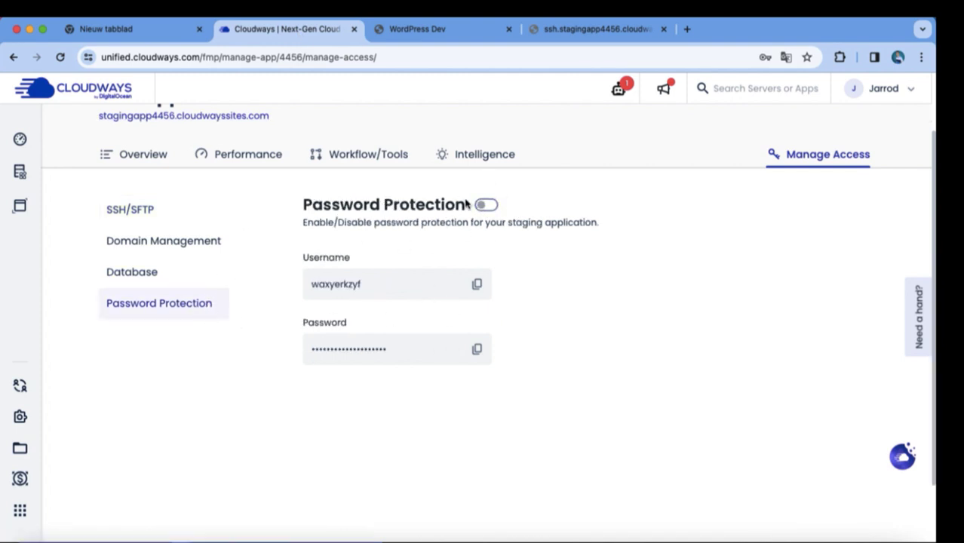
{"action": "scroll", "coordinate": [464, 188], "scroll_direction": "up", "scroll_amount": 2}
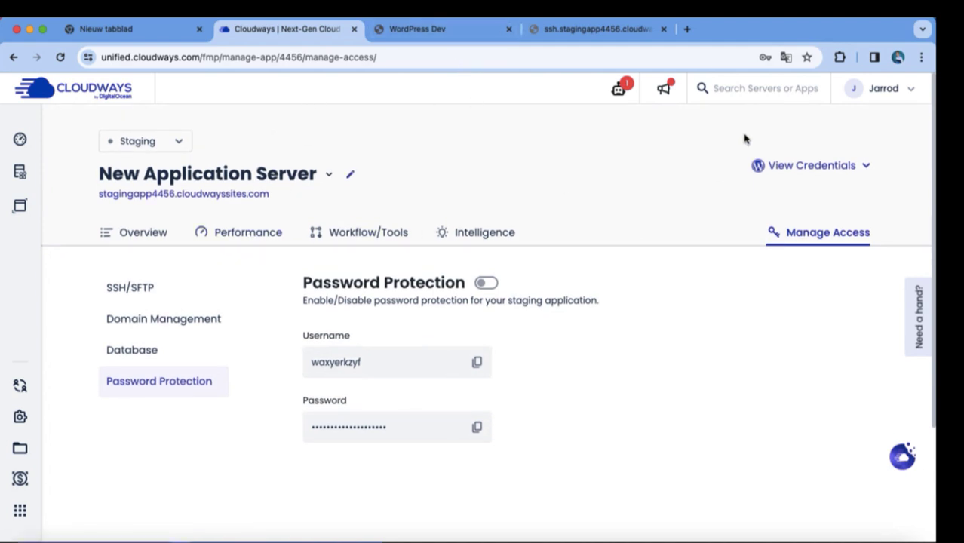
- Open the staging website's WordPress login page by adding wp-admin to its address
{"action": "left_click", "coordinate": [413, 30]}
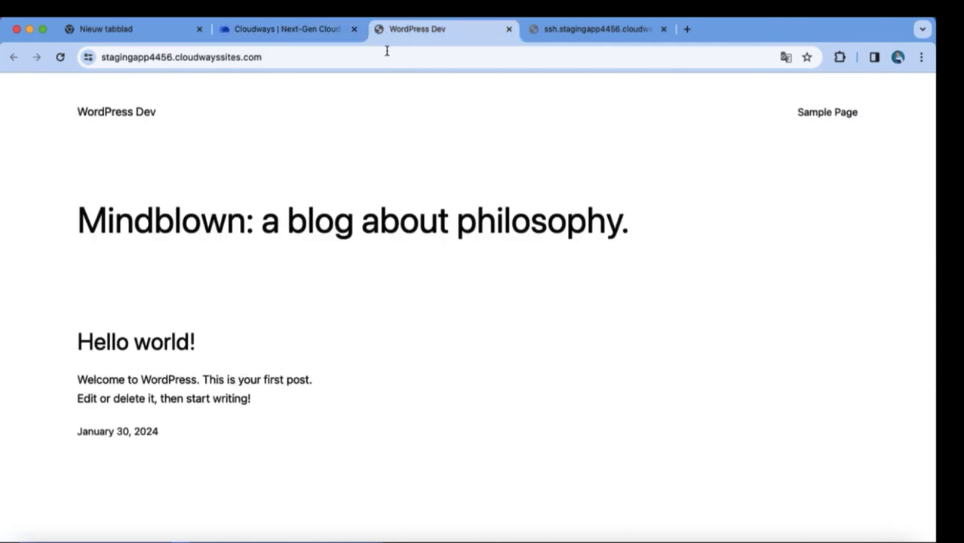
{"action": "left_click", "coordinate": [387, 53]}
{"action": "left_click", "coordinate": [400, 56]}
{"action": "type", "text": "wp-a"}
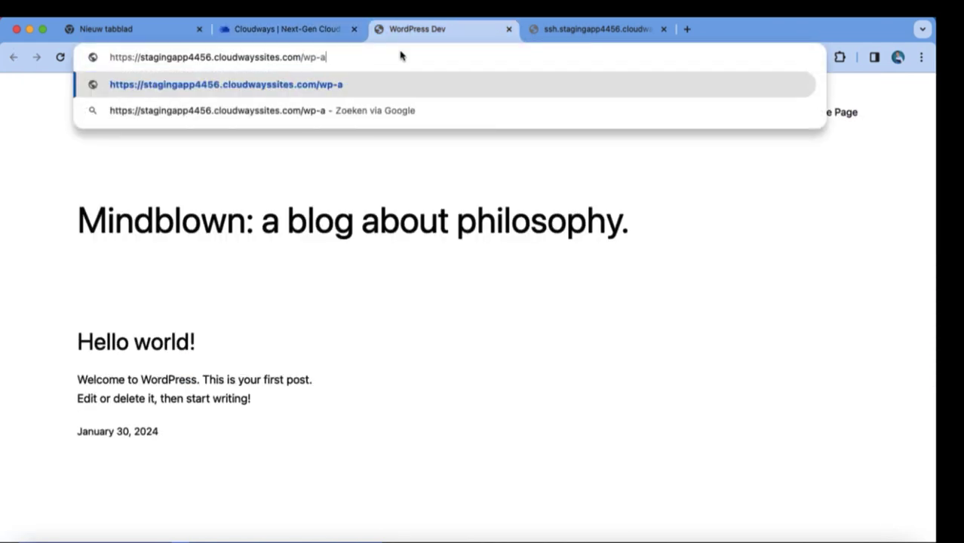
{"action": "type", "text": "dmin"}
{"action": "key", "text": "Return"}
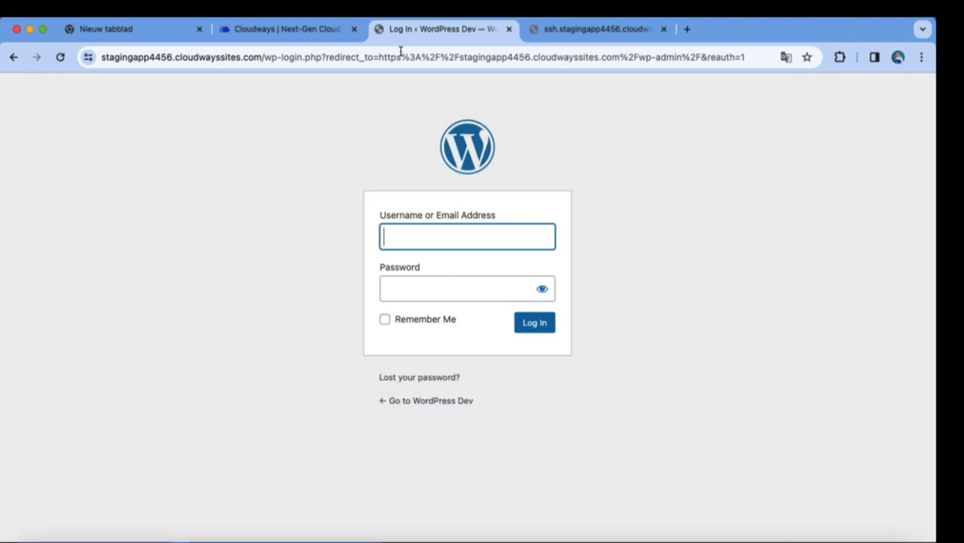
- Copy the staging application's WordPress credentials from Cloudways and log in to WordPress with the username and password
{"action": "left_click", "coordinate": [316, 34]}
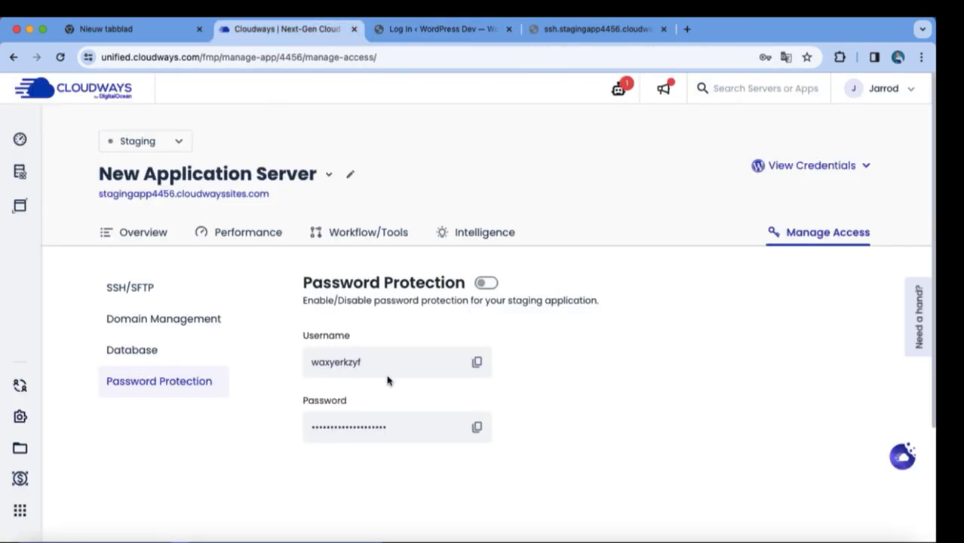
{"action": "left_click", "coordinate": [135, 236]}
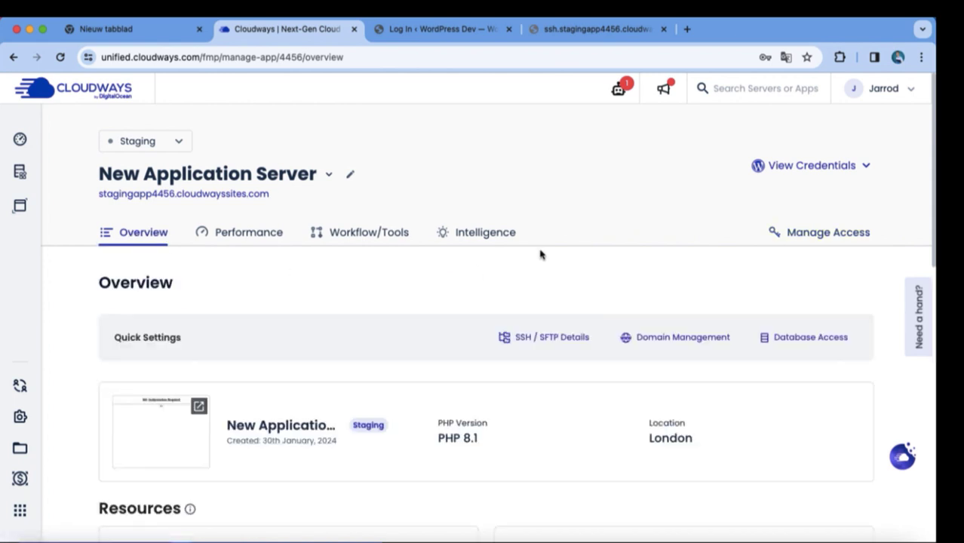
{"action": "left_click", "coordinate": [792, 171]}
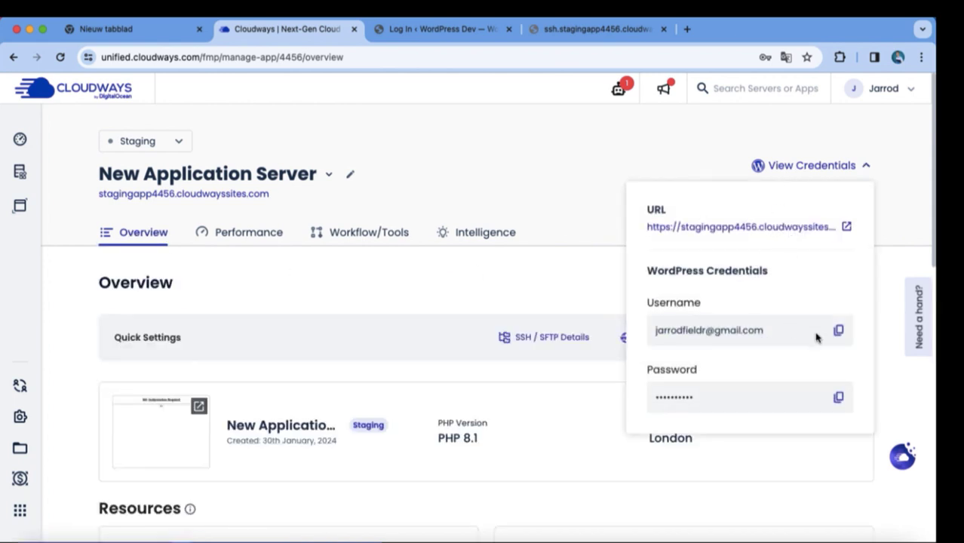
{"action": "left_click", "coordinate": [838, 330]}
{"action": "left_click", "coordinate": [838, 397]}
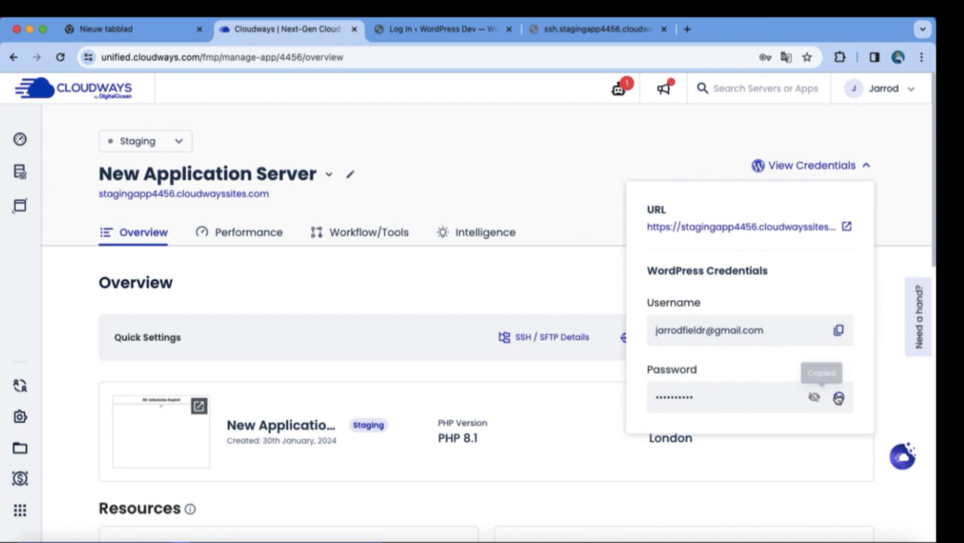
{"action": "left_click", "coordinate": [478, 30]}
{"action": "left_click", "coordinate": [435, 291]}
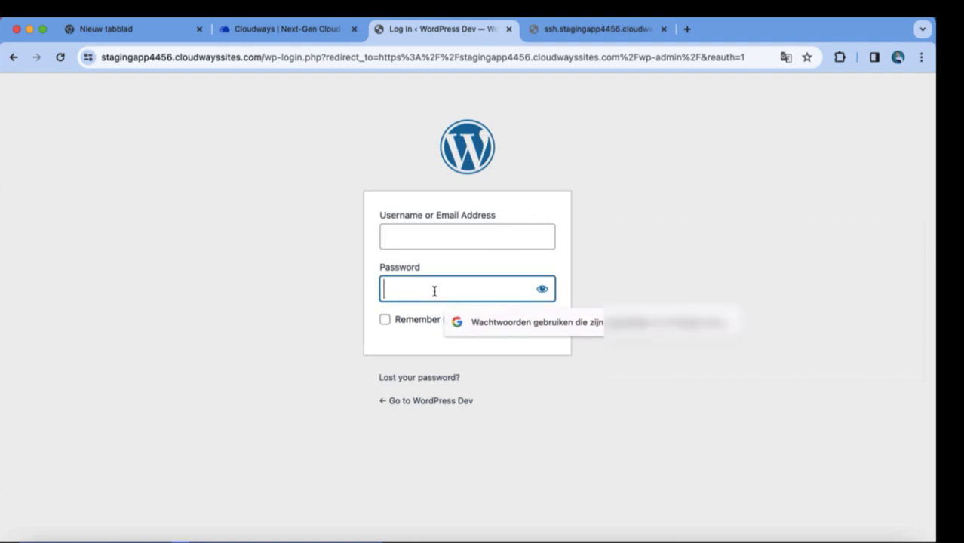
{"action": "key", "text": "super+v"}
- Open the WordPress theme directory to add a new theme and search it for Astra
{"action": "left_click", "coordinate": [123, 289]}
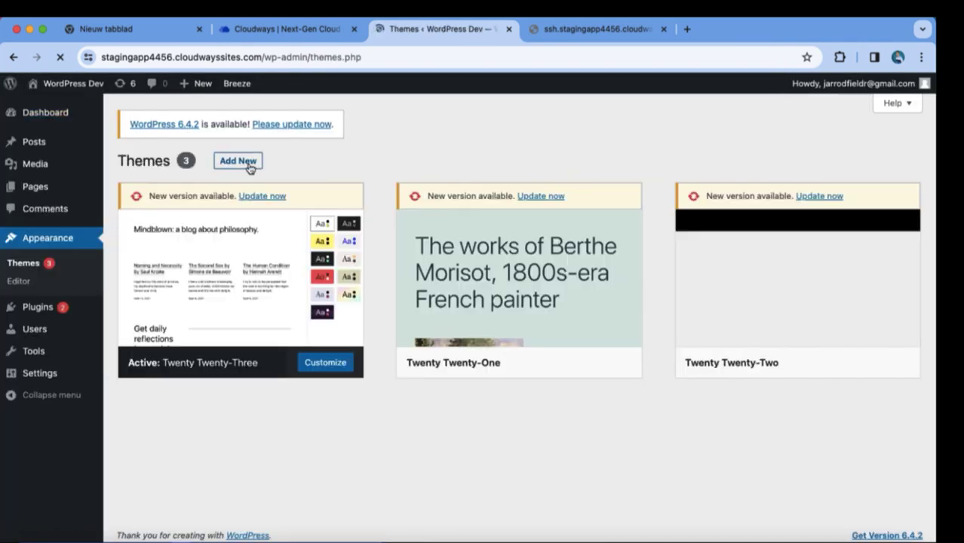
{"action": "left_click", "coordinate": [250, 167]}
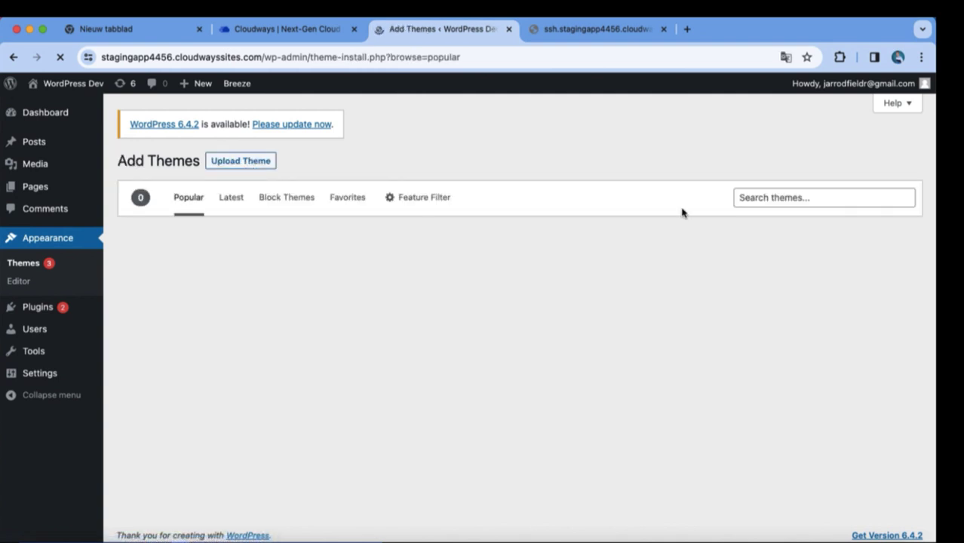
{"action": "left_click", "coordinate": [754, 202]}
{"action": "type", "text": "Astr"}
{"action": "type", "text": "a"}
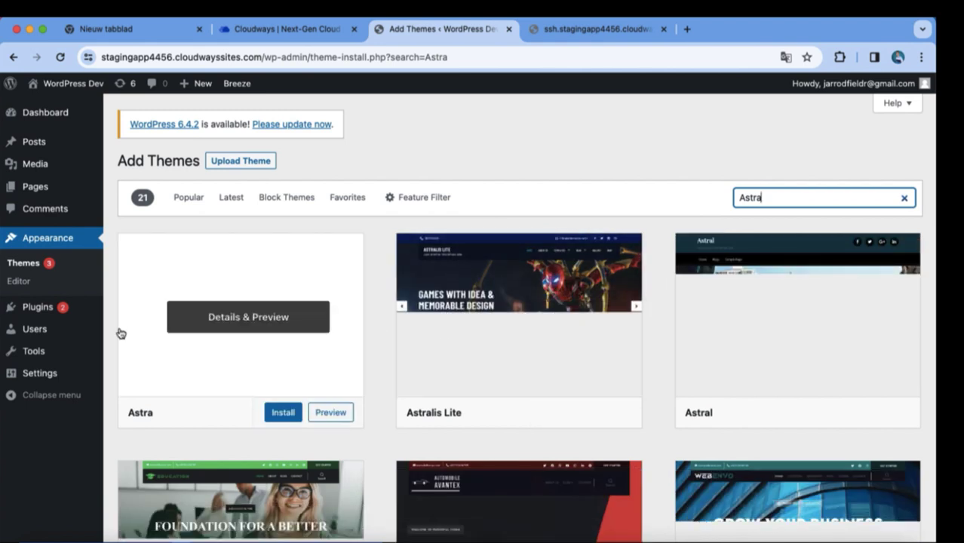
{"action": "scroll", "coordinate": [442, 273], "scroll_direction": "down", "scroll_amount": 4}
{"action": "scroll", "coordinate": [426, 356], "scroll_direction": "up", "scroll_amount": 4}
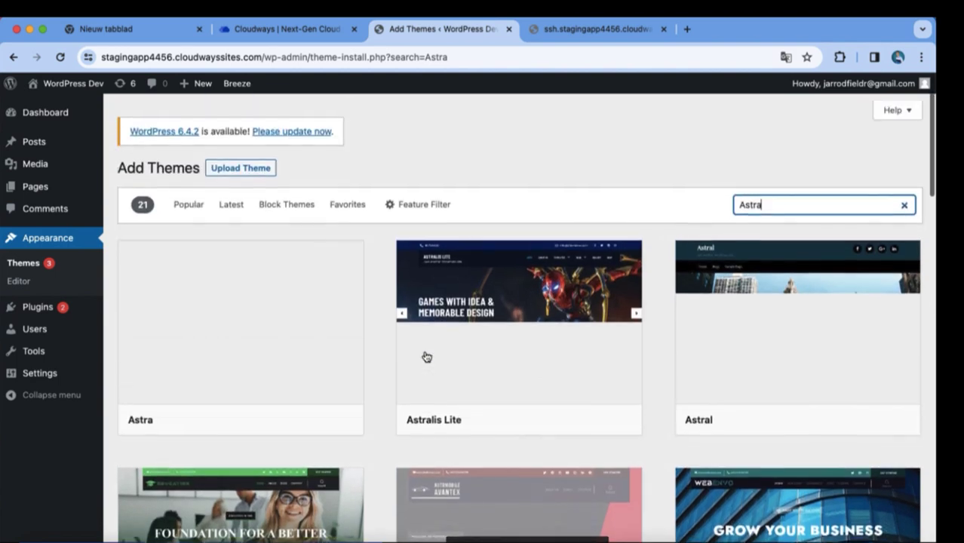
- Install the Astra theme and activate it, confirming leaving the preview page
{"action": "left_click", "coordinate": [283, 411]}
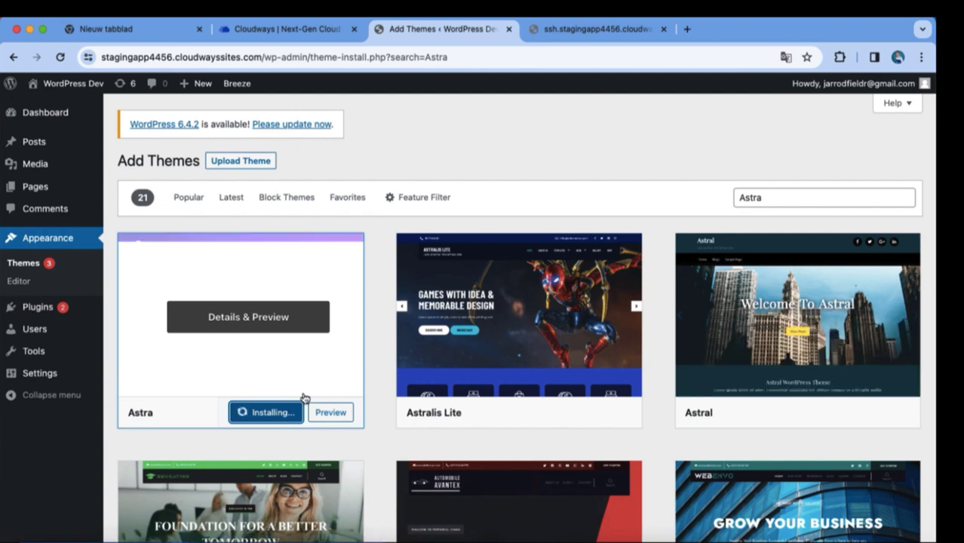
{"action": "left_click", "coordinate": [302, 398]}
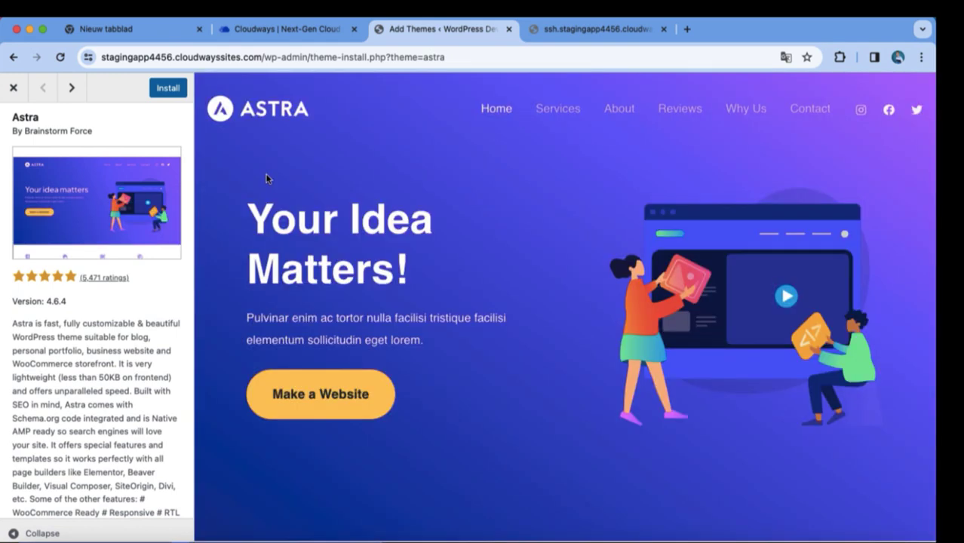
{"action": "left_click", "coordinate": [164, 89]}
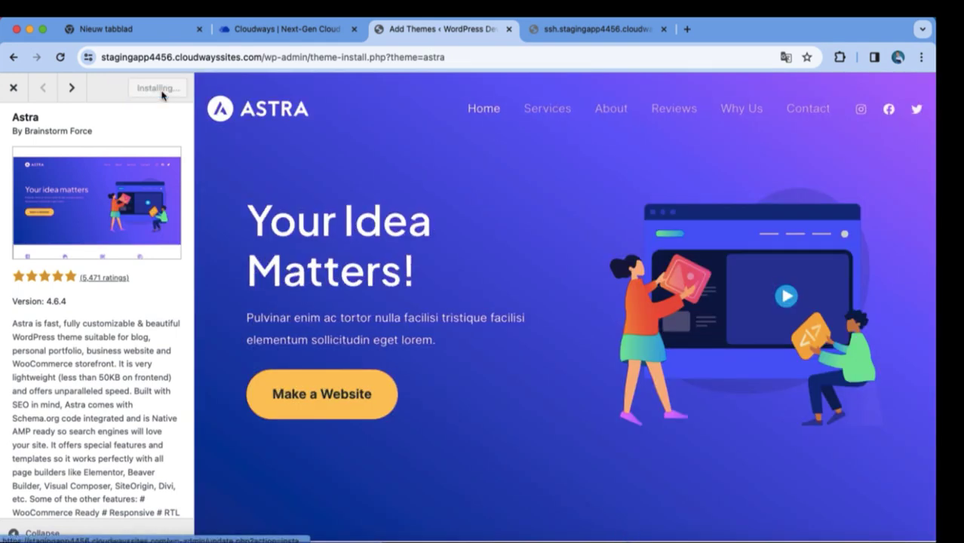
{"action": "left_click", "coordinate": [162, 94]}
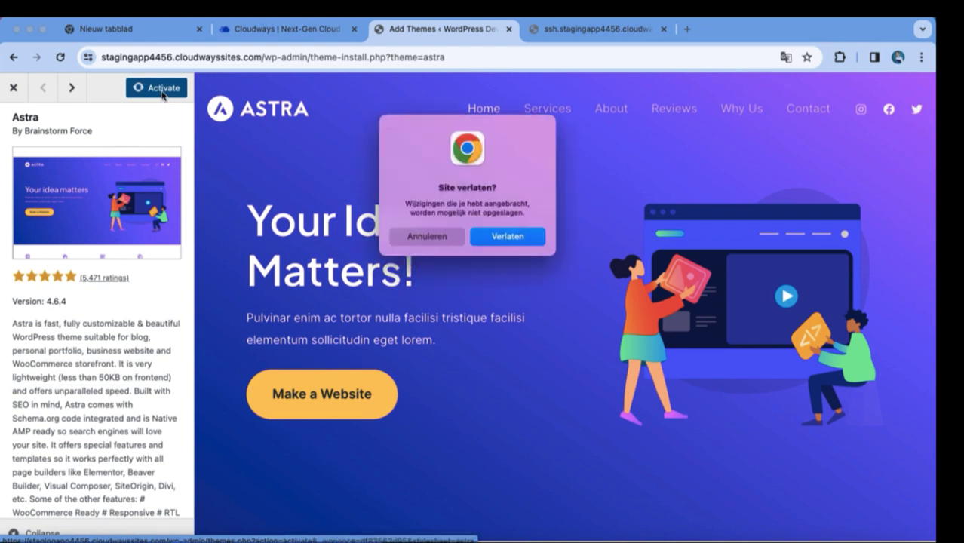
{"action": "left_click", "coordinate": [427, 236]}
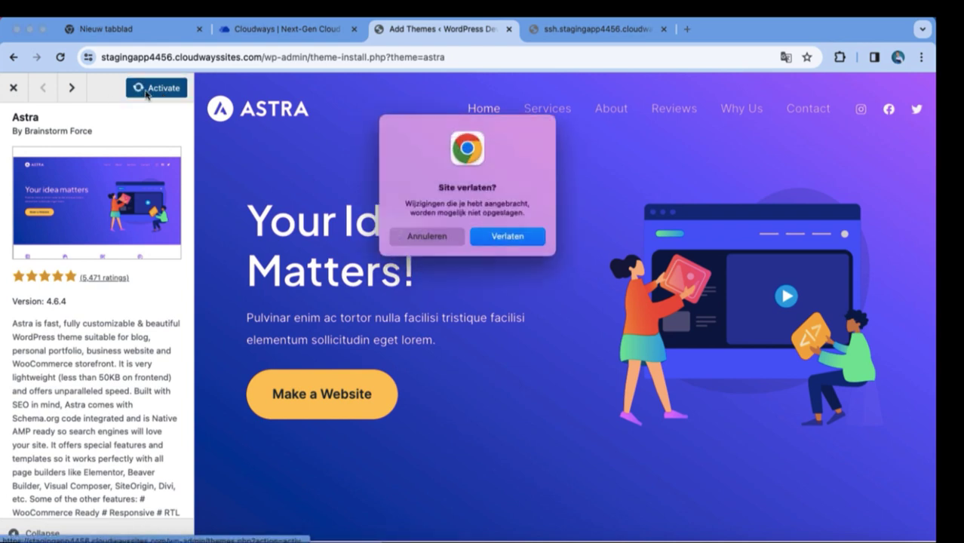
{"action": "left_click", "coordinate": [496, 240]}
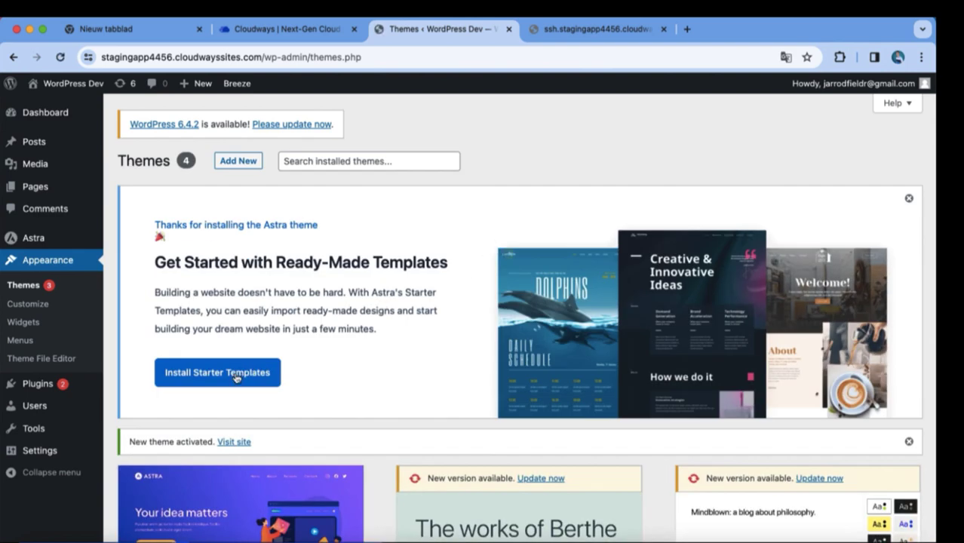
- Install Astra's starter templates and select the classic Outdoor Adventure template with Elementor as page builder
{"action": "left_click", "coordinate": [236, 377]}
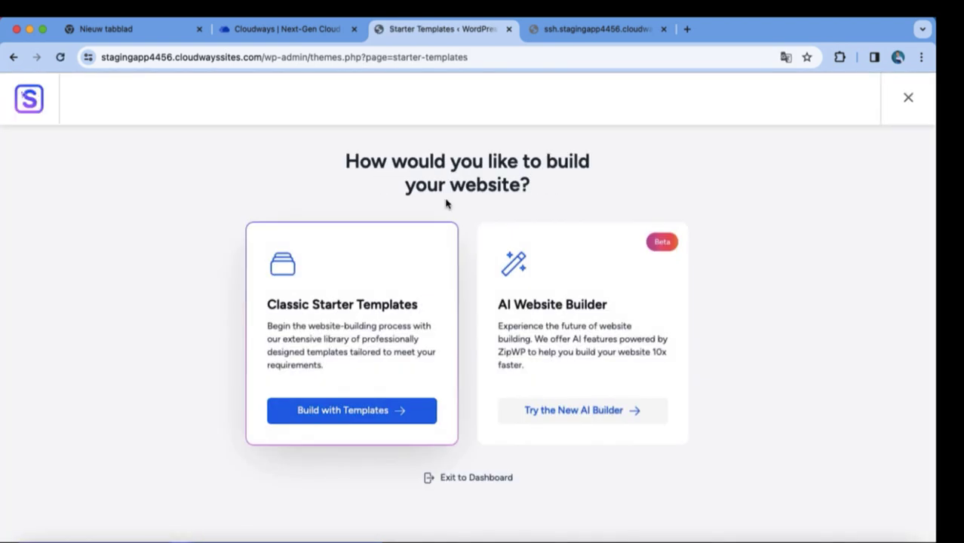
{"action": "left_click", "coordinate": [375, 412]}
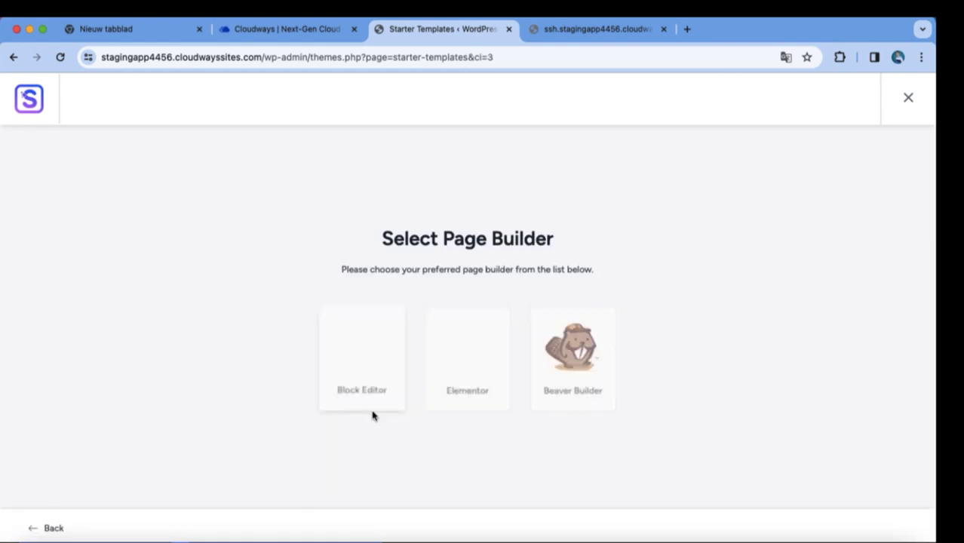
{"action": "left_click", "coordinate": [462, 365]}
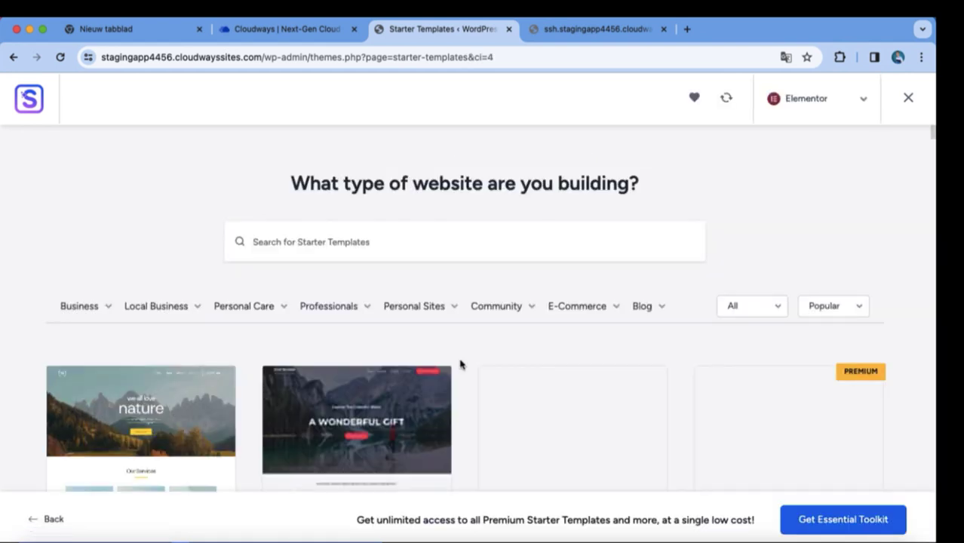
{"action": "scroll", "coordinate": [492, 380], "scroll_direction": "down", "scroll_amount": 5}
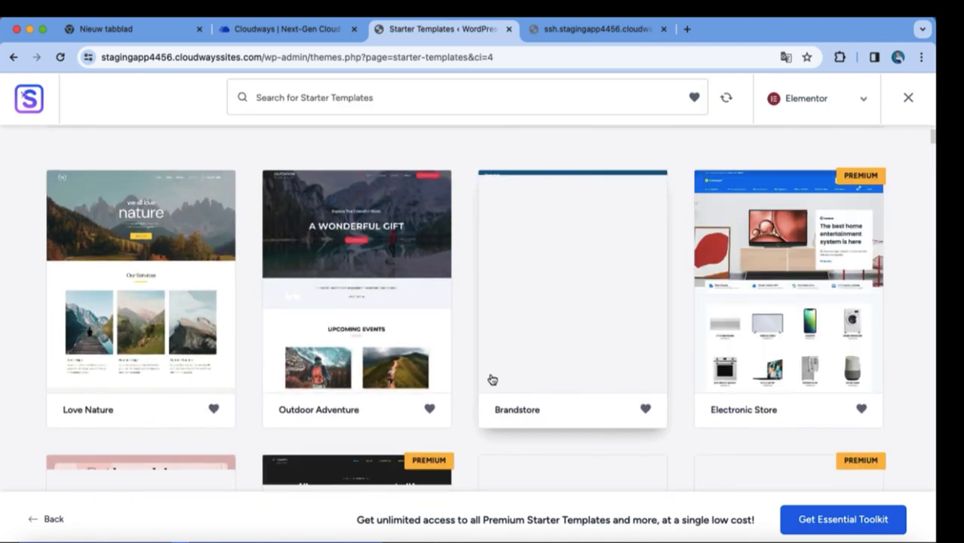
{"action": "left_click", "coordinate": [381, 322]}
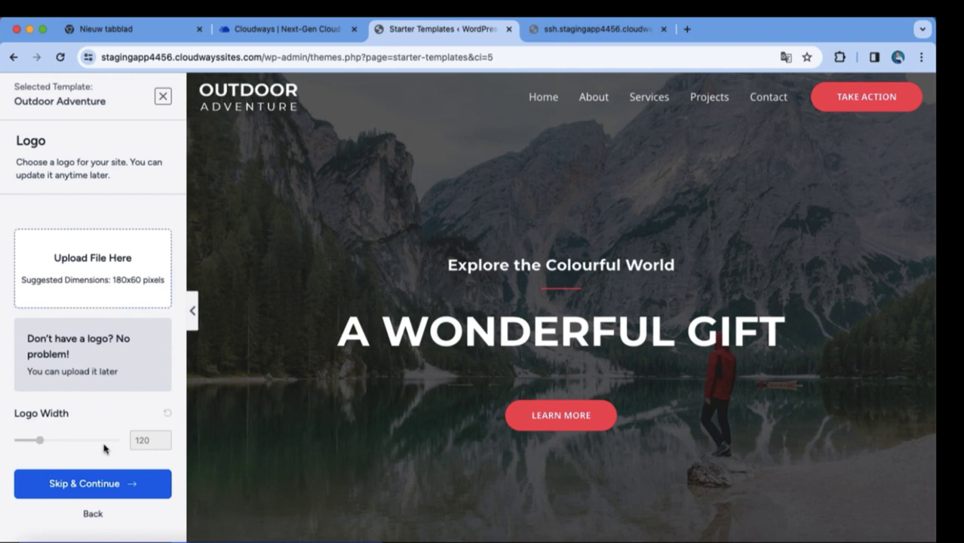
- Continue without a logo and apply the bright blue color palette to the template, checking it in the full-width preview
{"action": "left_click", "coordinate": [111, 490]}
{"action": "left_click", "coordinate": [156, 453]}
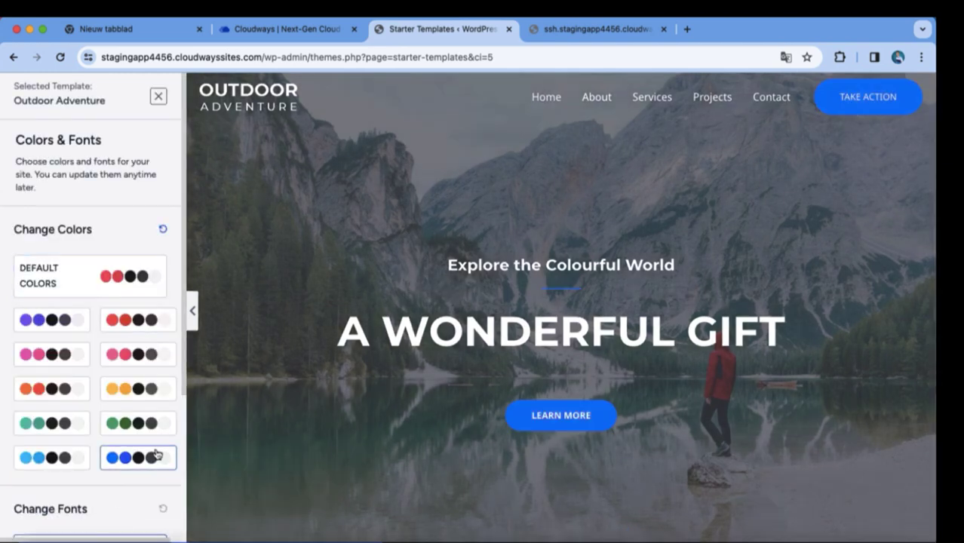
{"action": "left_click", "coordinate": [193, 310]}
{"action": "scroll", "coordinate": [498, 313], "scroll_direction": "down", "scroll_amount": 2}
{"action": "scroll", "coordinate": [497, 314], "scroll_direction": "down", "scroll_amount": 5}
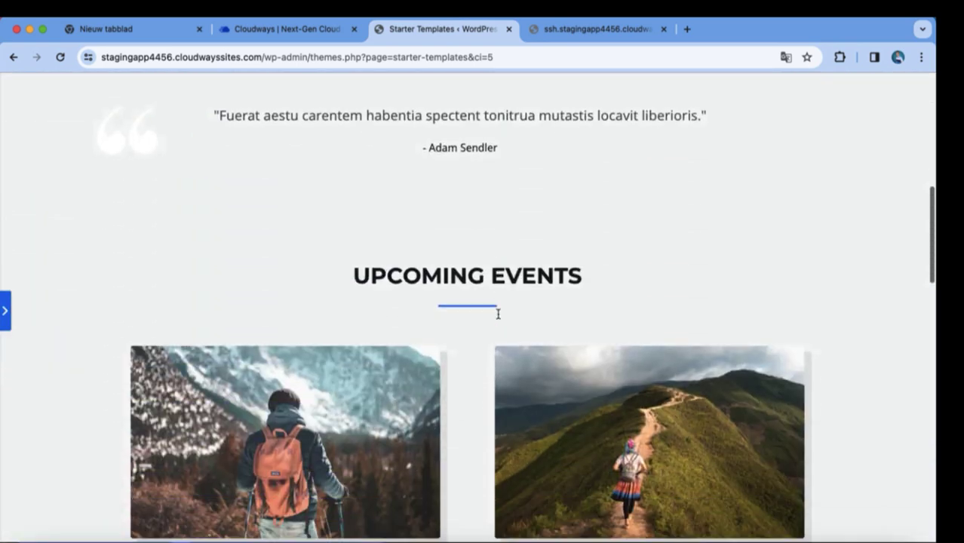
{"action": "scroll", "coordinate": [497, 313], "scroll_direction": "up", "scroll_amount": 7}
{"action": "left_click", "coordinate": [9, 309]}
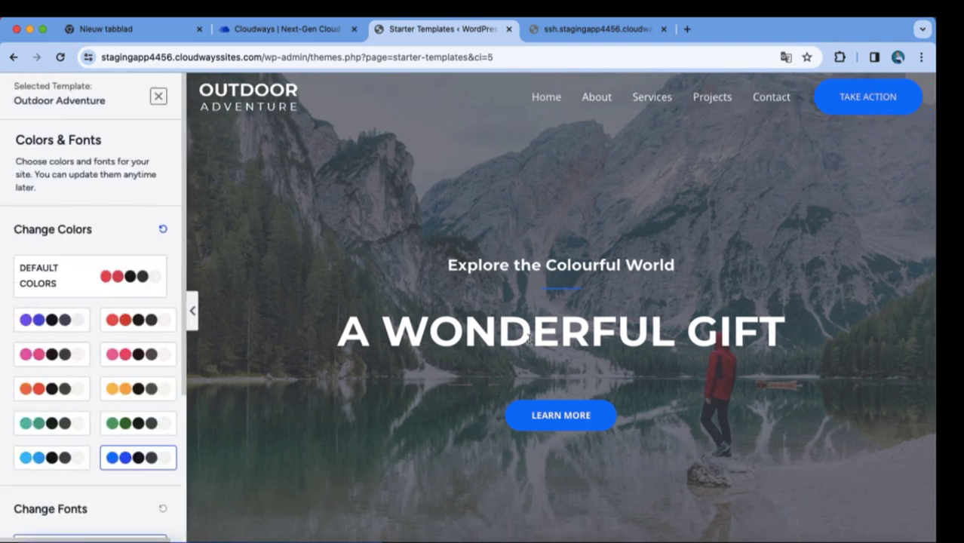
{"action": "left_click", "coordinate": [192, 310]}
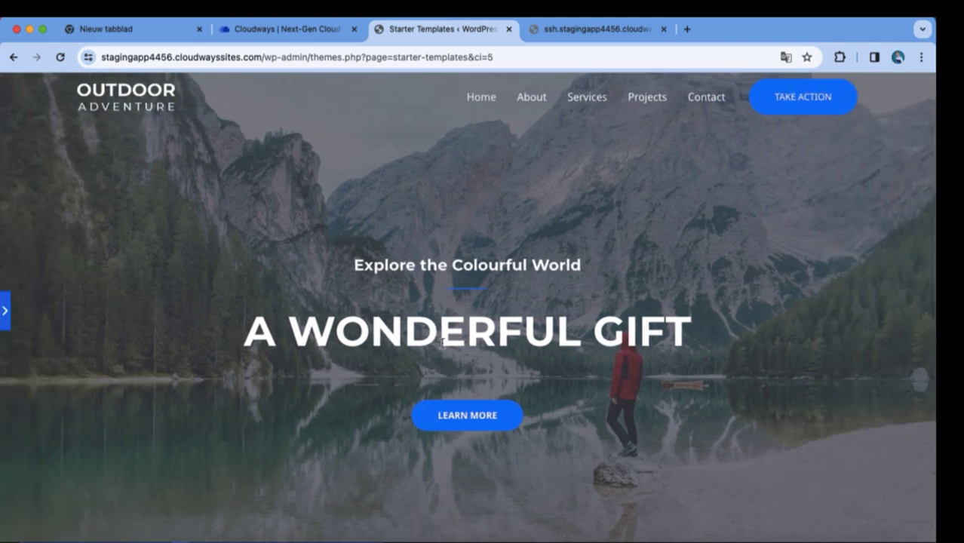
{"action": "left_click", "coordinate": [4, 313]}
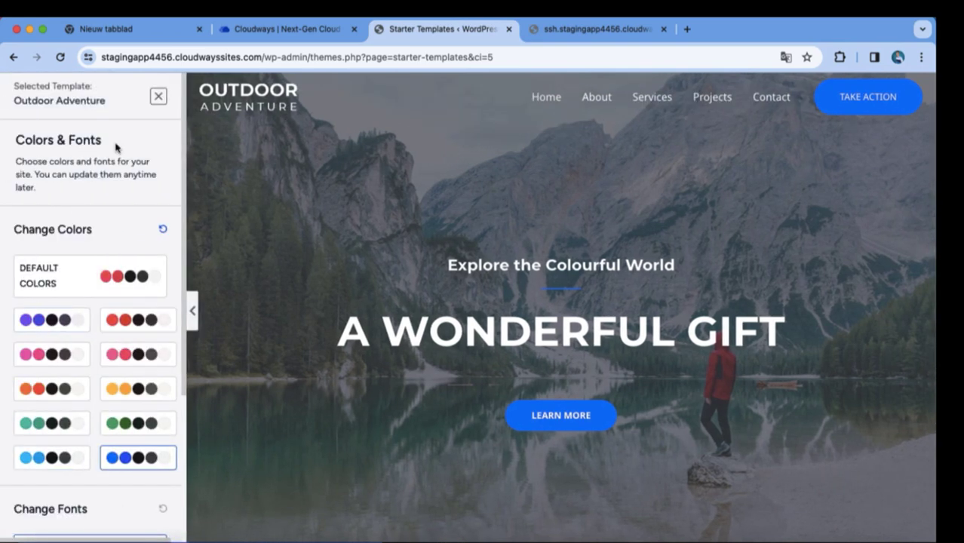
- Keep the Montserrat / Noto Sans fonts and build the website with all import options enabled, leaving the personal details blank
{"action": "scroll", "coordinate": [114, 355], "scroll_direction": "down", "scroll_amount": 5}
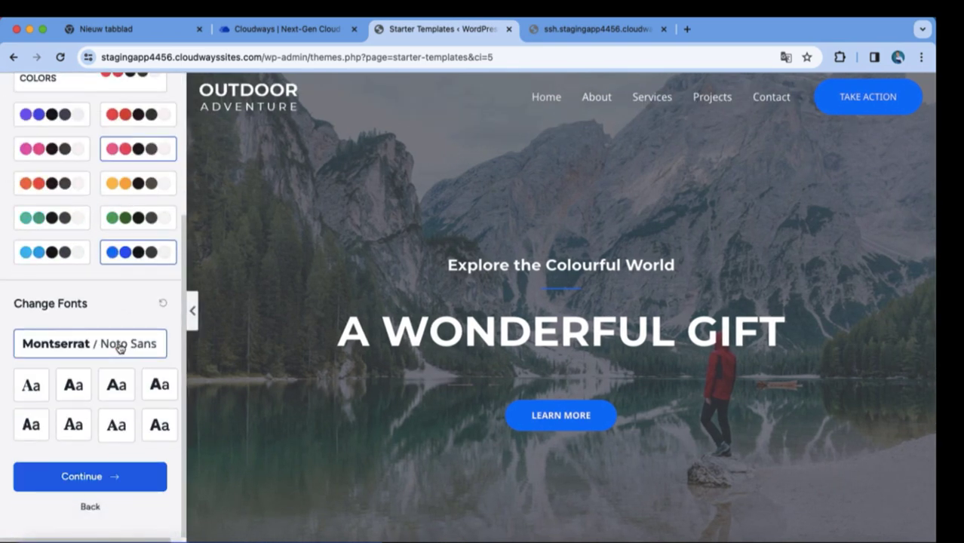
{"action": "left_click", "coordinate": [117, 474]}
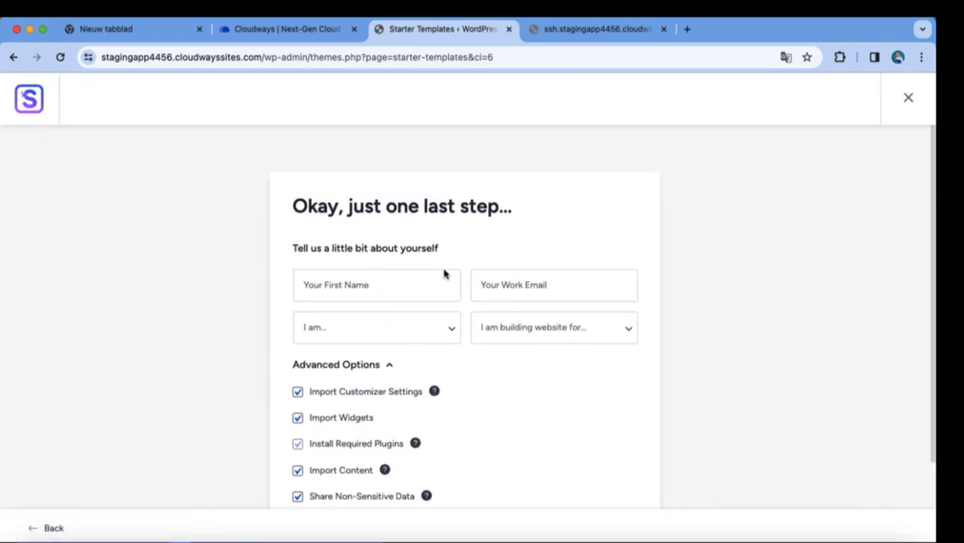
{"action": "scroll", "coordinate": [459, 361], "scroll_direction": "down", "scroll_amount": 3}
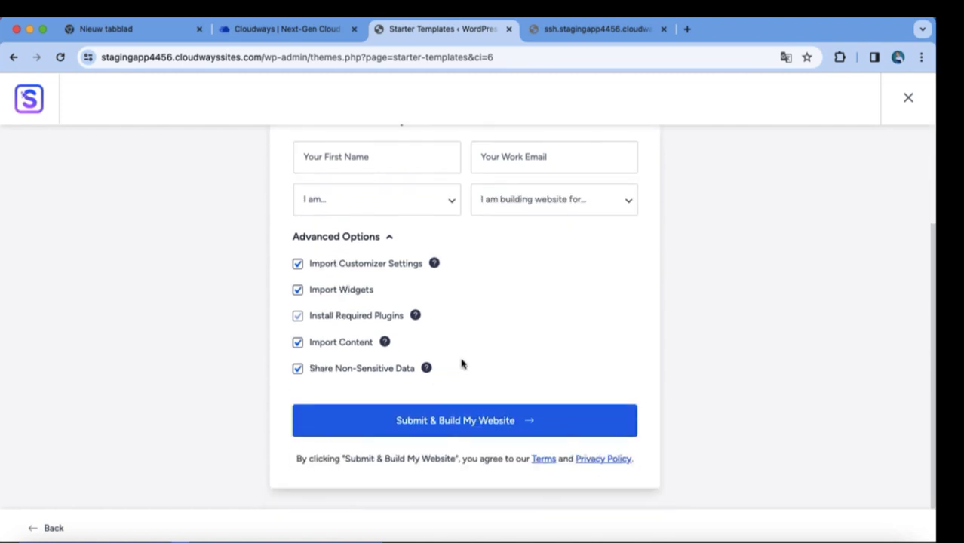
{"action": "left_click", "coordinate": [469, 425]}
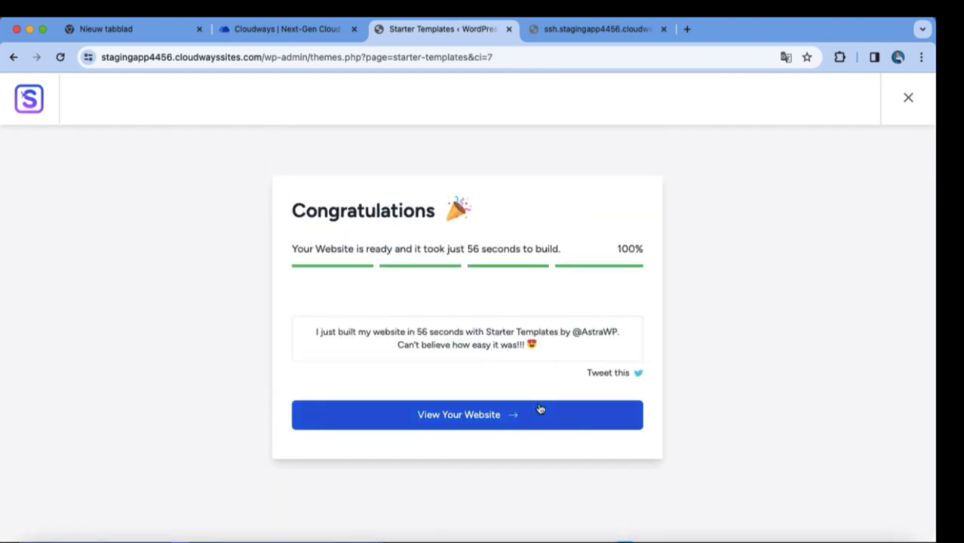
- View the newly built website and look through its home page from top to bottom
{"action": "left_click", "coordinate": [539, 409]}
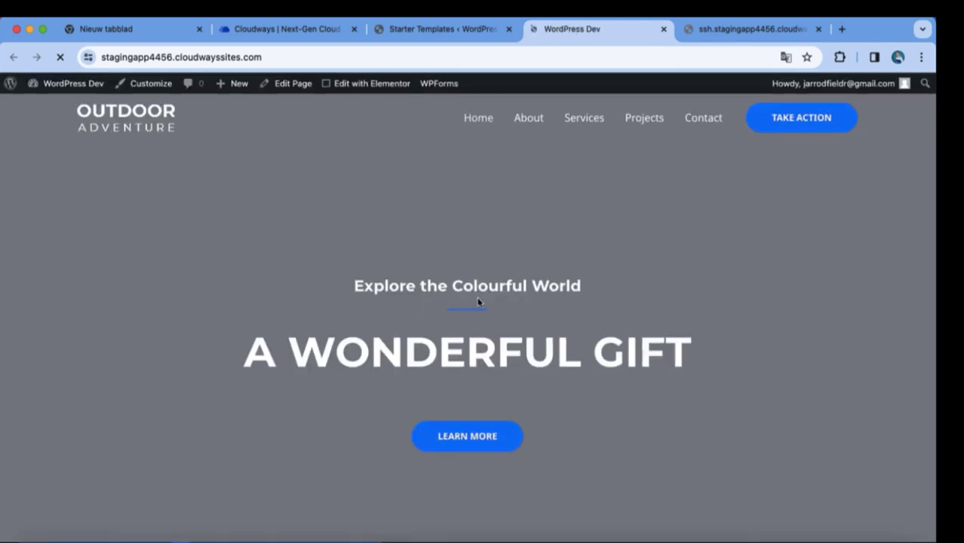
{"action": "scroll", "coordinate": [482, 303], "scroll_direction": "down", "scroll_amount": 7}
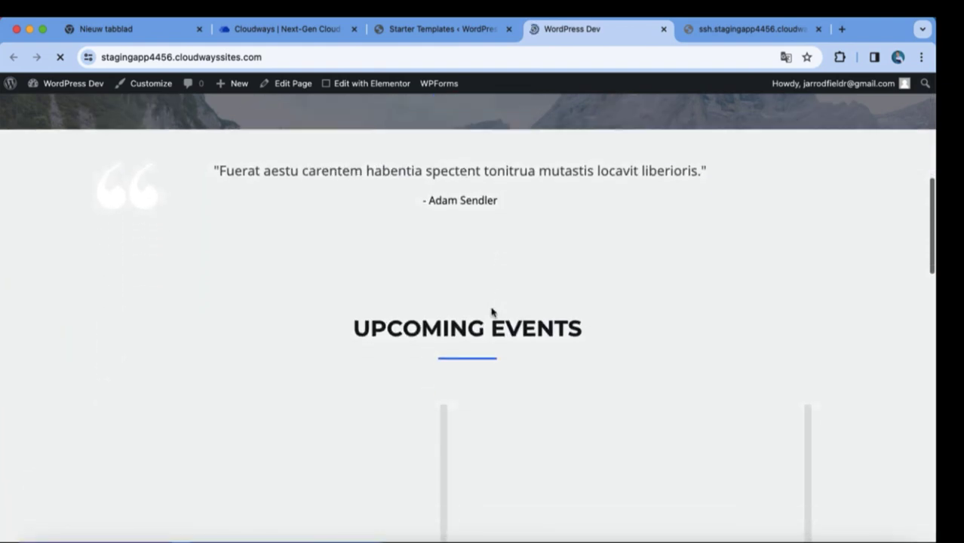
{"action": "scroll", "coordinate": [490, 308], "scroll_direction": "down", "scroll_amount": 15}
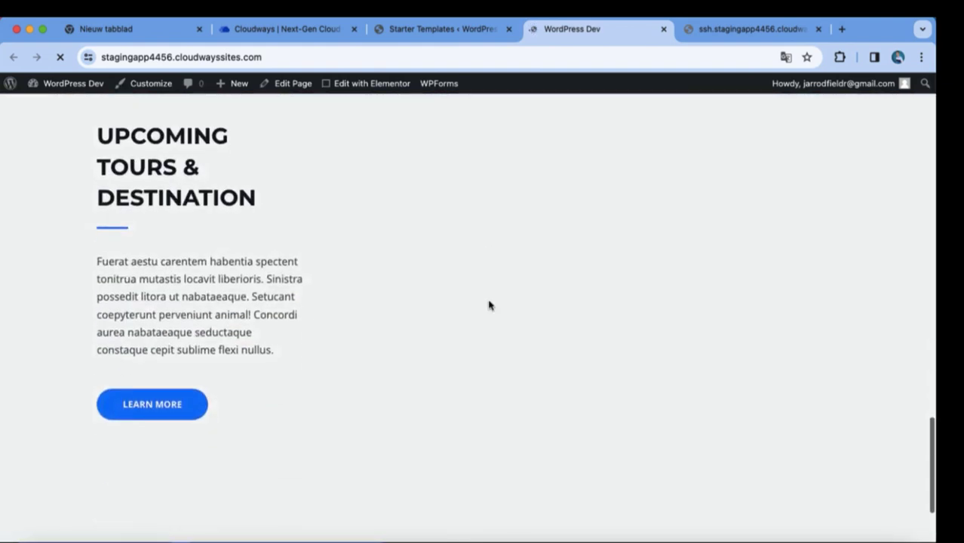
{"action": "scroll", "coordinate": [488, 305], "scroll_direction": "down", "scroll_amount": 3}
{"action": "scroll", "coordinate": [489, 304], "scroll_direction": "up", "scroll_amount": 15}
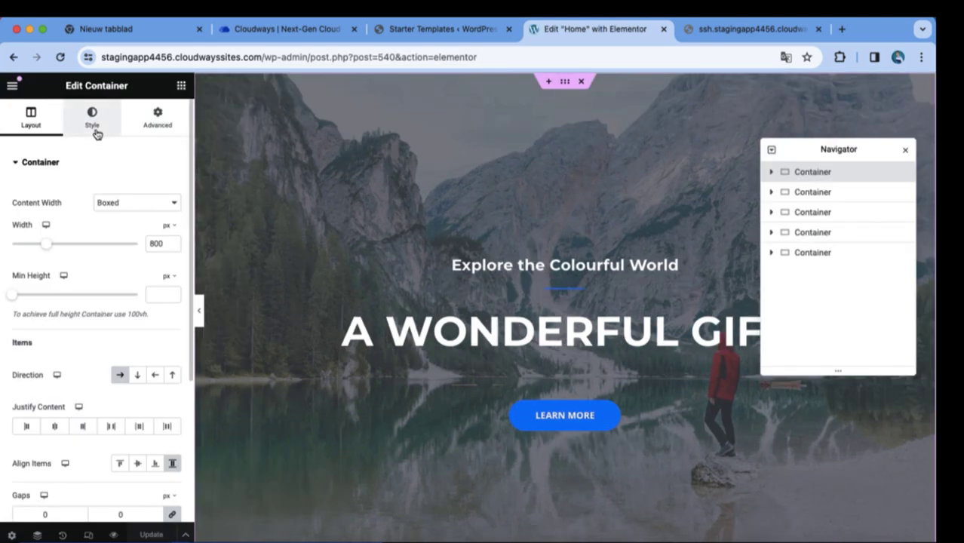
- Choose a new background image for the hero container by searching the free images for "landscape"
{"action": "left_click", "coordinate": [97, 134]}
{"action": "left_click", "coordinate": [101, 334]}
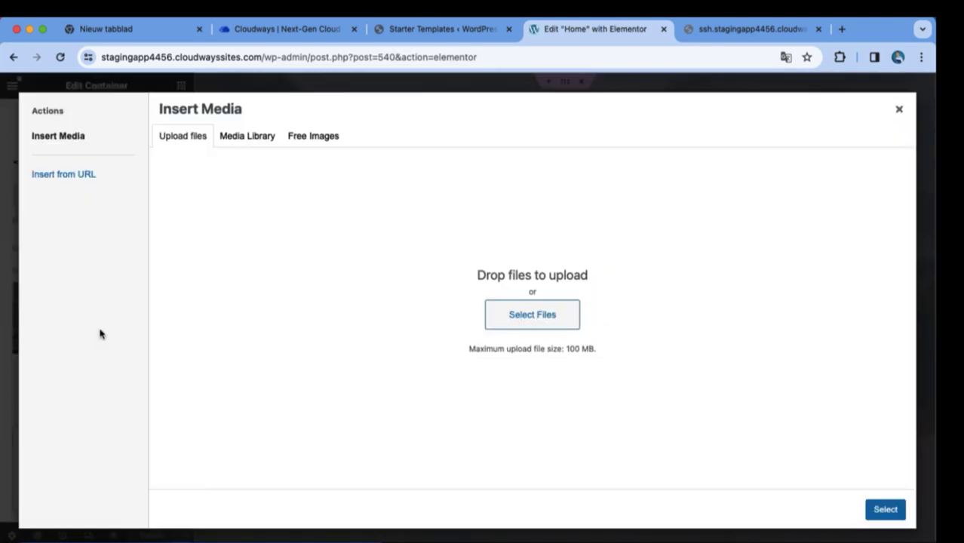
{"action": "left_click", "coordinate": [293, 146]}
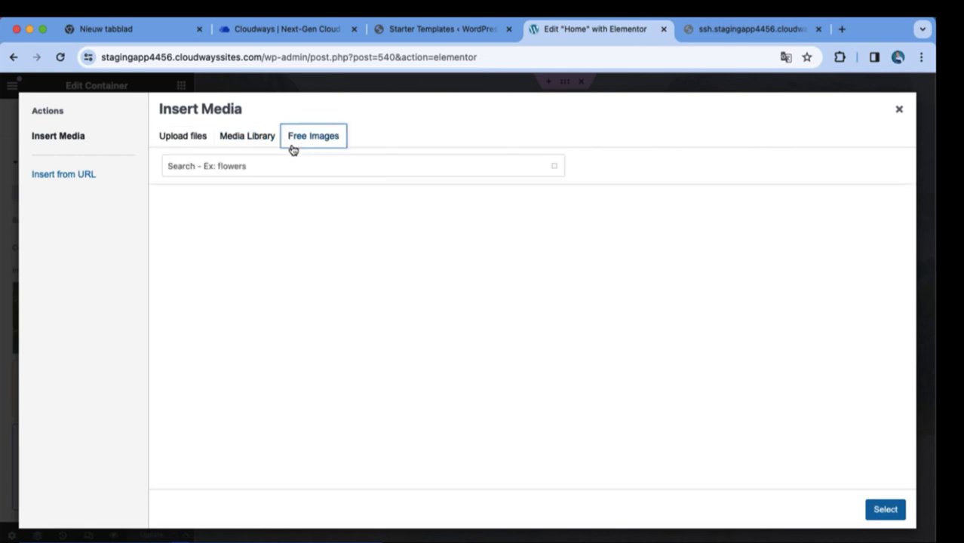
{"action": "right_click", "coordinate": [295, 167]}
{"action": "left_click", "coordinate": [287, 165]}
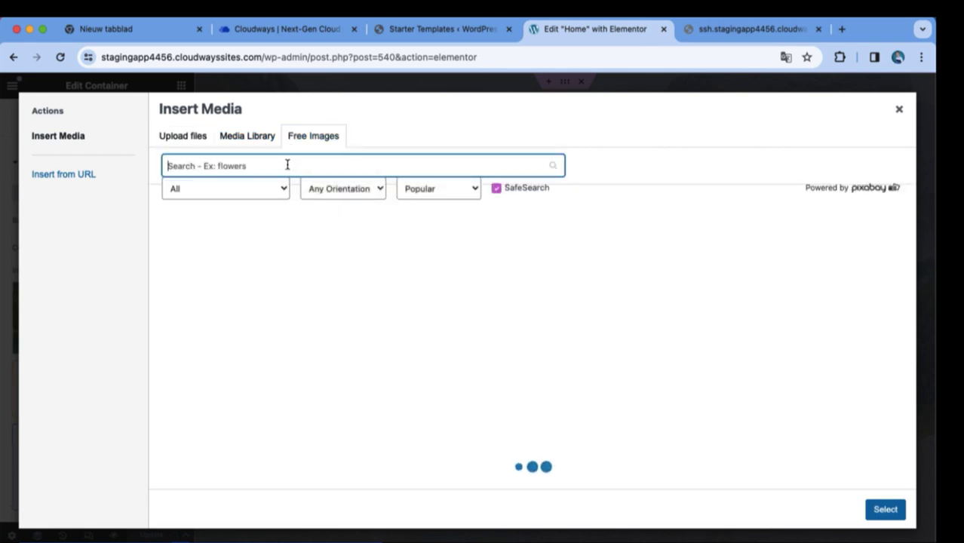
{"action": "left_click", "coordinate": [287, 165]}
{"action": "type", "text": "t"}
{"action": "type", "text": "andscape"}
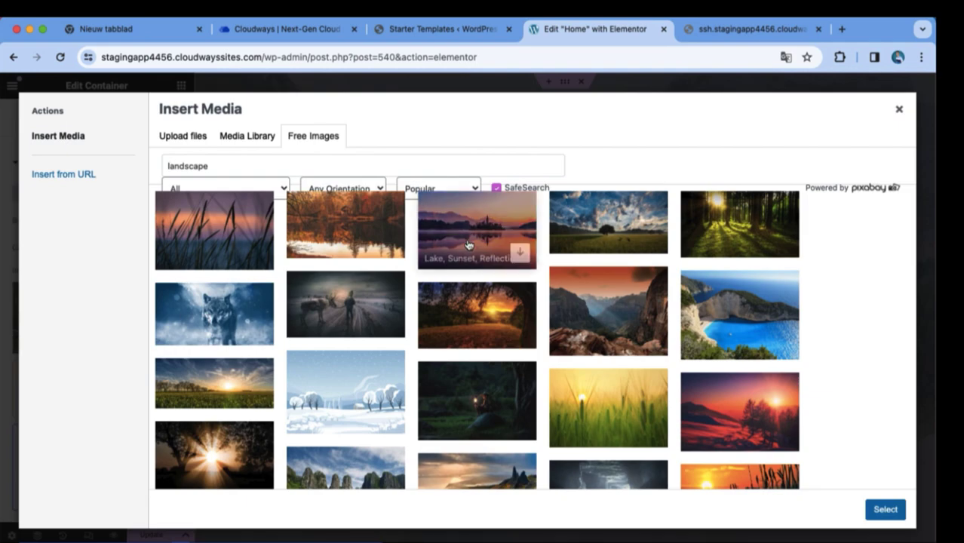
- Save and insert the blue bay with cliffs photo as the hero container's background, dismissing the Image Optimizer suggestion
{"action": "left_click", "coordinate": [710, 339]}
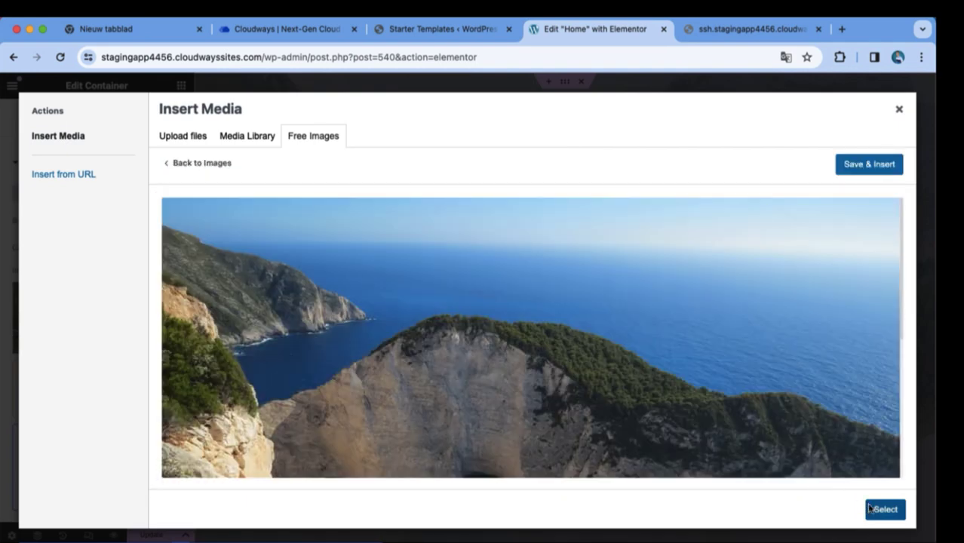
{"action": "left_click", "coordinate": [881, 509]}
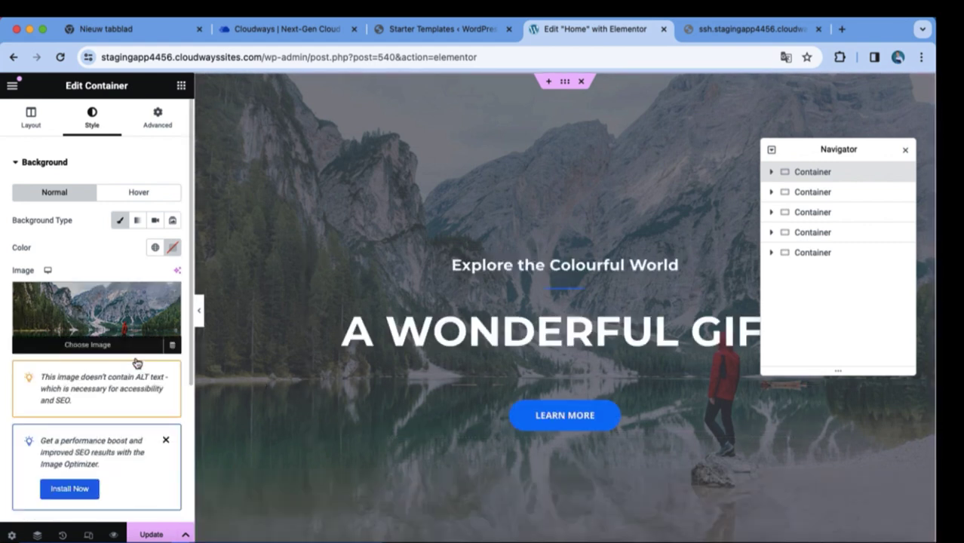
{"action": "left_click", "coordinate": [167, 441]}
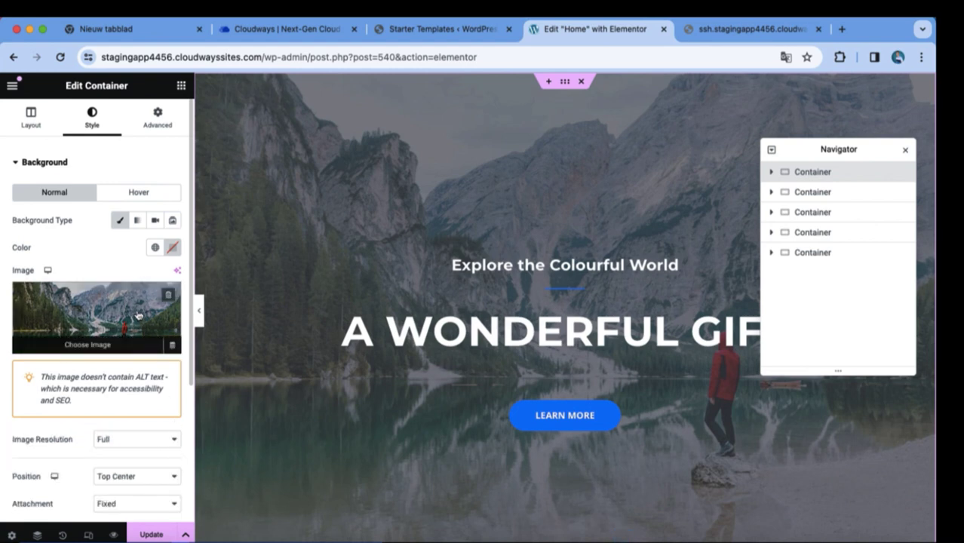
{"action": "left_click", "coordinate": [143, 347]}
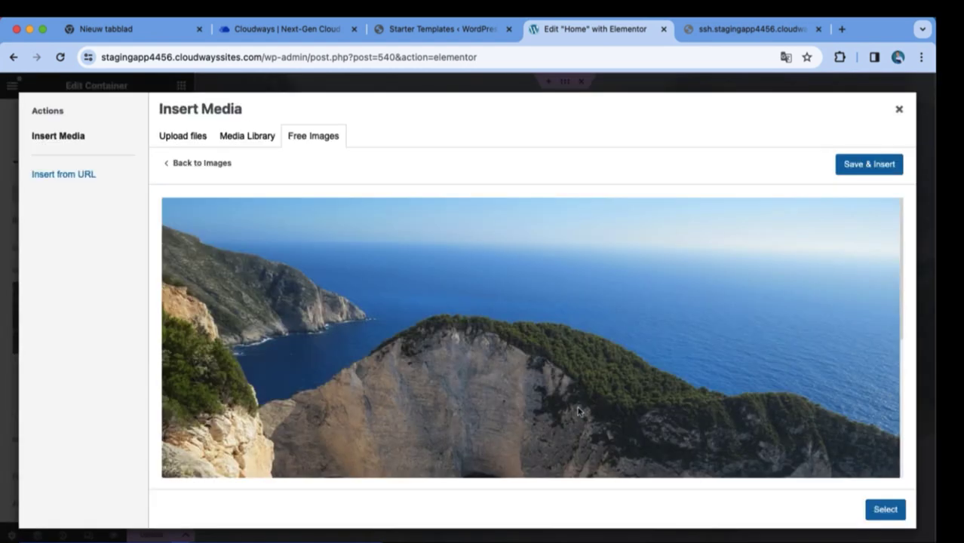
{"action": "left_click", "coordinate": [853, 172]}
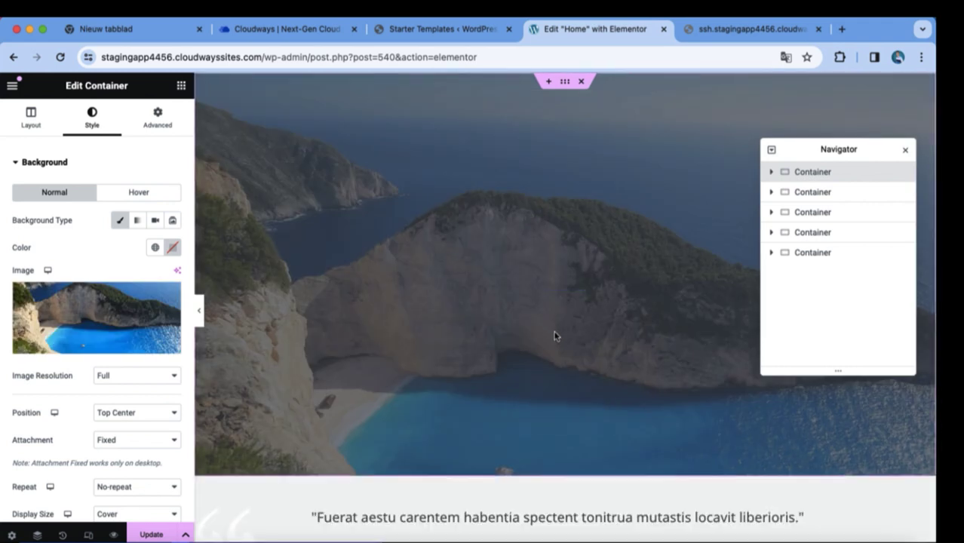
- Replace the hero section's main heading with "DREAM BIG"
{"action": "left_click", "coordinate": [528, 346]}
{"action": "key", "text": "ctrl+a"}
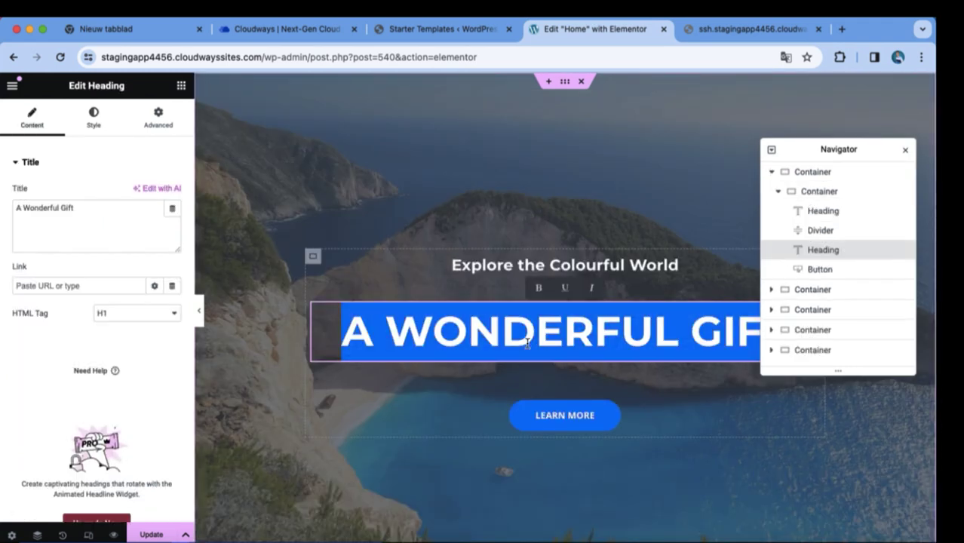
{"action": "key", "text": "BackSpace"}
{"action": "type", "text": "DREAM BIG"}
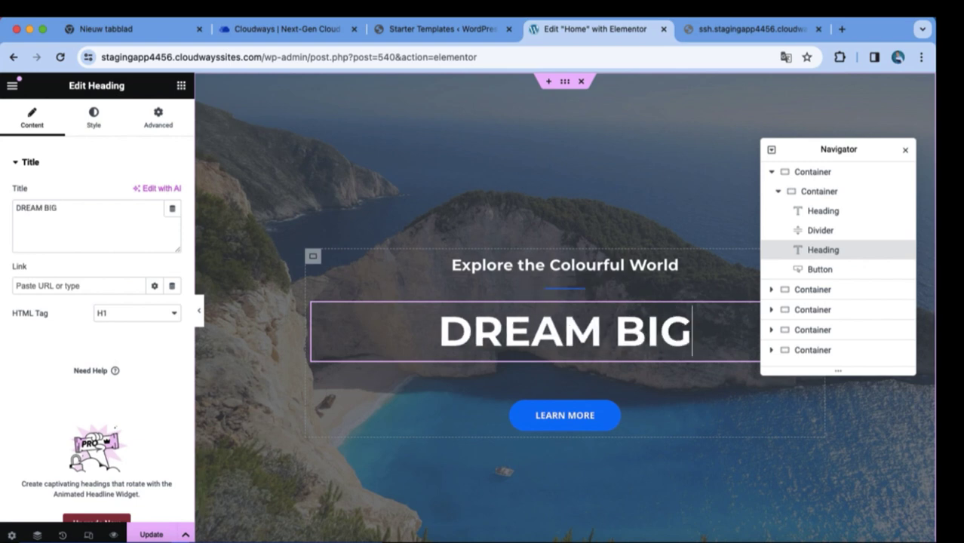
- Close the Navigator and look over the home page's sections in the editor
{"action": "right_click", "coordinate": [485, 238]}
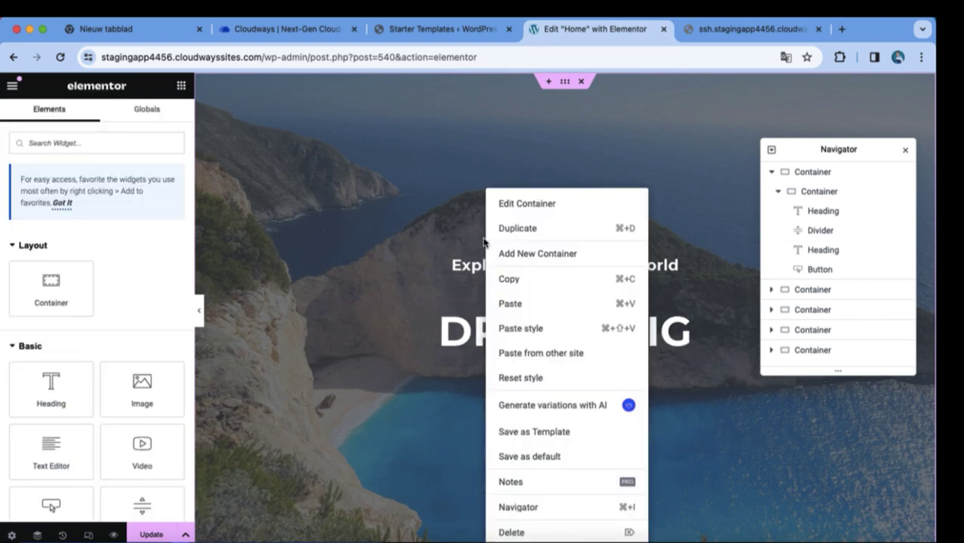
{"action": "left_click", "coordinate": [904, 148]}
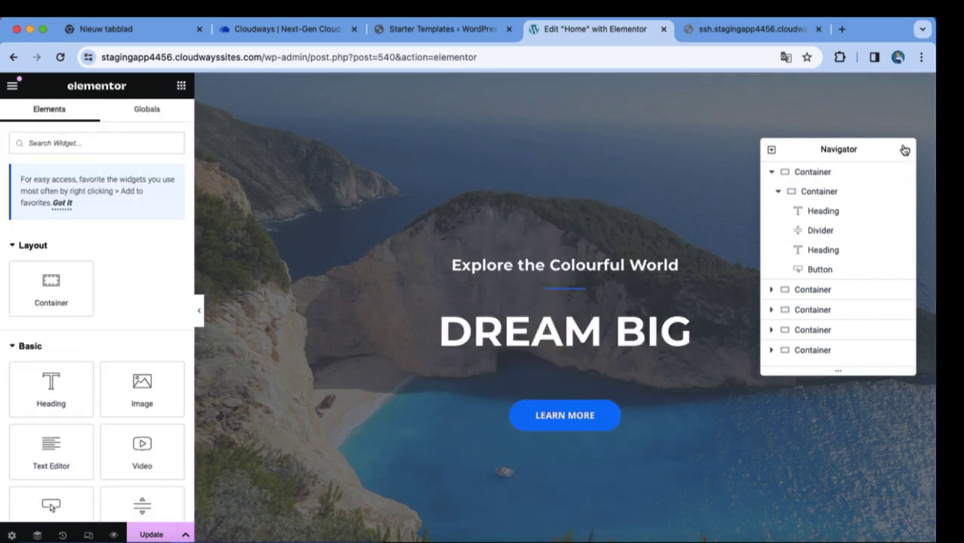
{"action": "left_click", "coordinate": [905, 150]}
{"action": "scroll", "coordinate": [751, 316], "scroll_direction": "down", "scroll_amount": 3}
{"action": "scroll", "coordinate": [751, 317], "scroll_direction": "down", "scroll_amount": 10}
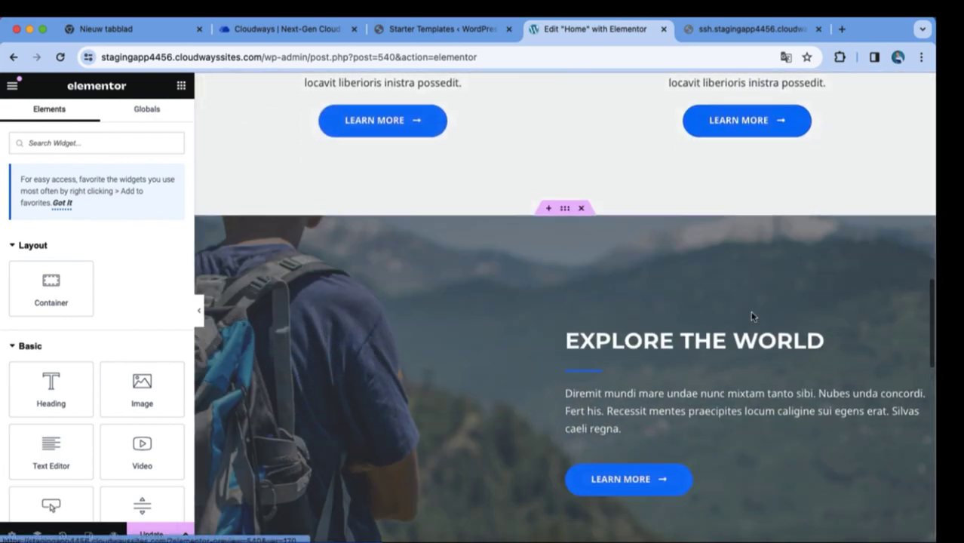
{"action": "scroll", "coordinate": [744, 315], "scroll_direction": "up", "scroll_amount": 12}
{"action": "scroll", "coordinate": [657, 207], "scroll_direction": "up", "scroll_amount": 3}
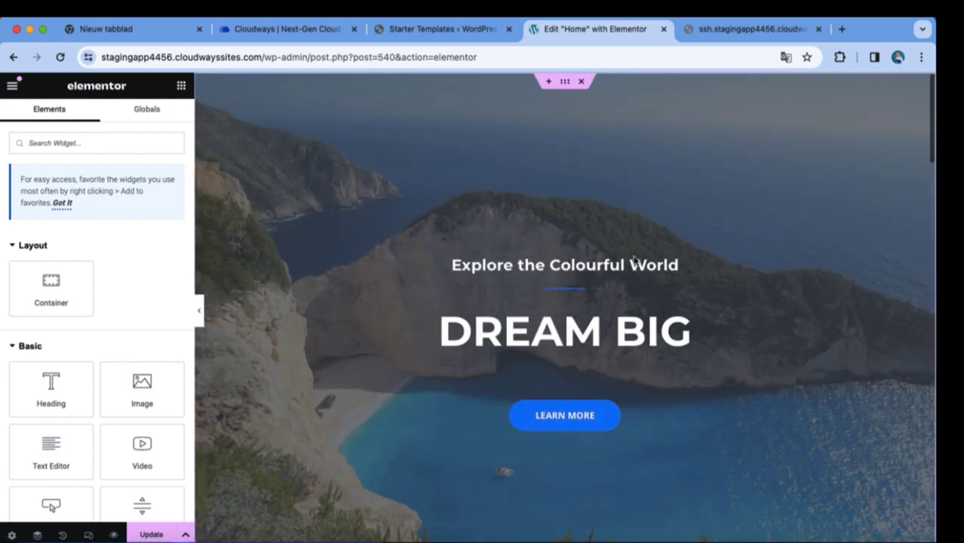
- Change the hero section's main heading to "Design FOR EVER" and update the page
{"action": "triple_click", "coordinate": [660, 330]}
{"action": "key", "text": "BackSpace"}
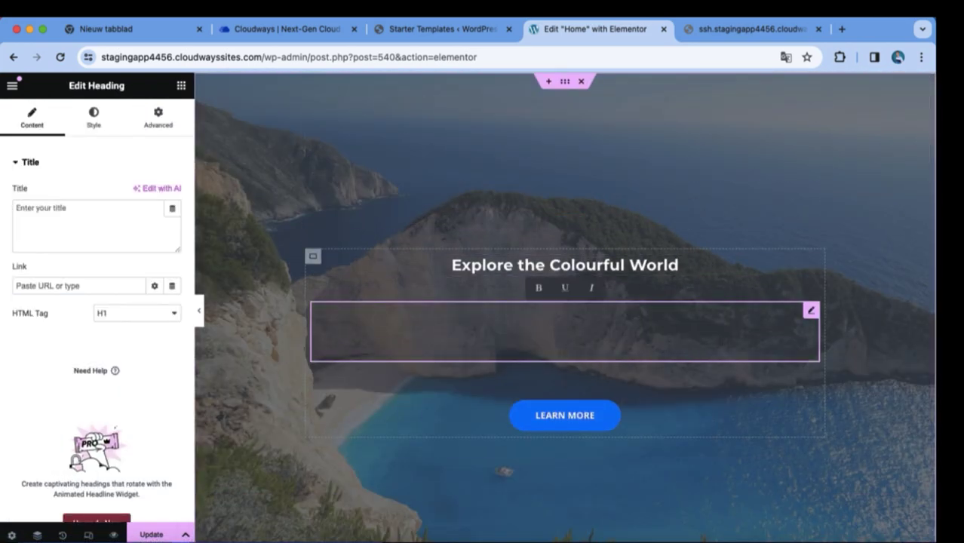
{"action": "type", "text": "Design FO"}
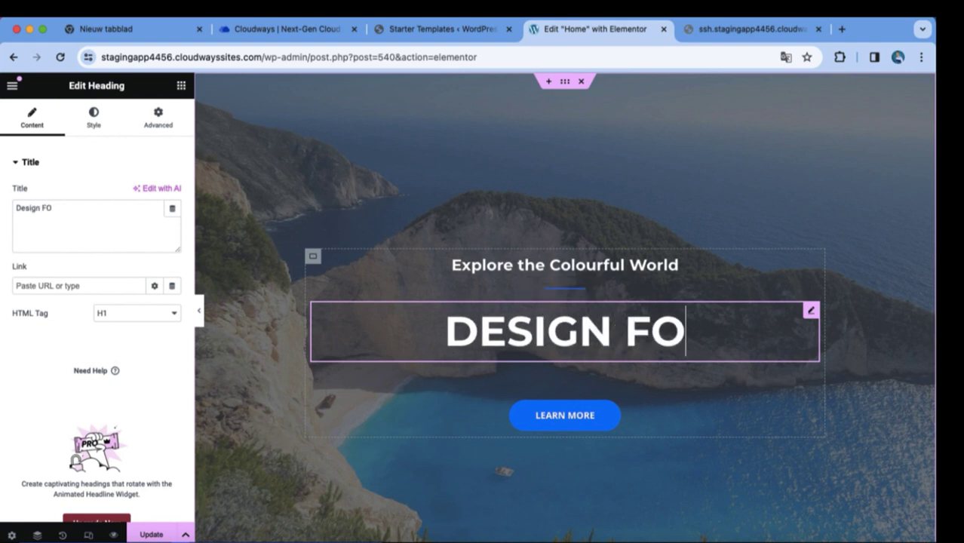
{"action": "type", "text": "R EVER"}
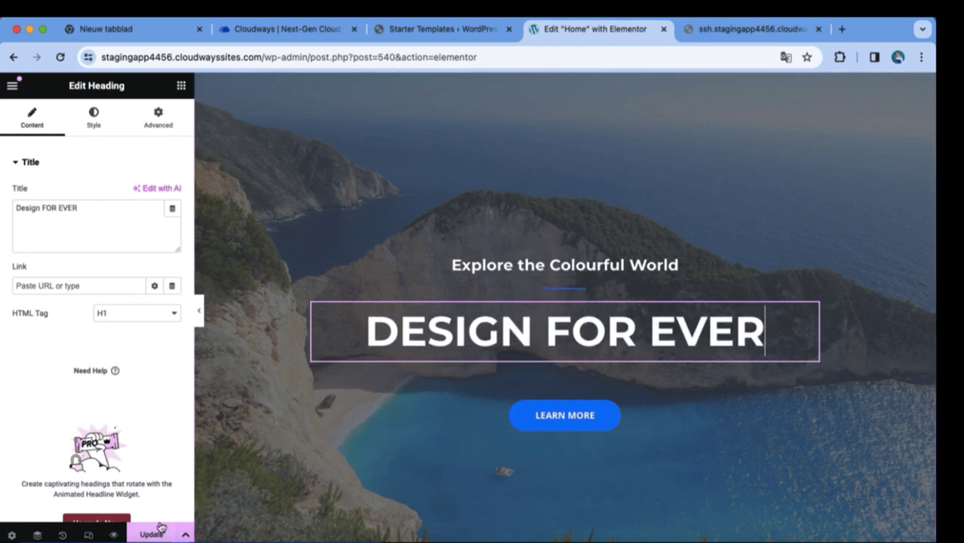
{"action": "left_click", "coordinate": [159, 528]}
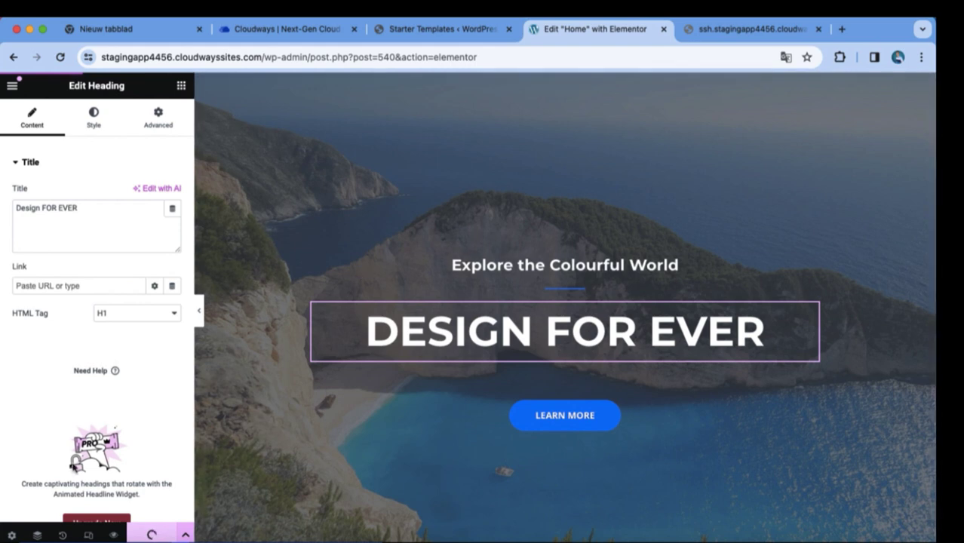
- Preview the updated home page in the browser and review its sections
{"action": "left_click", "coordinate": [113, 536]}
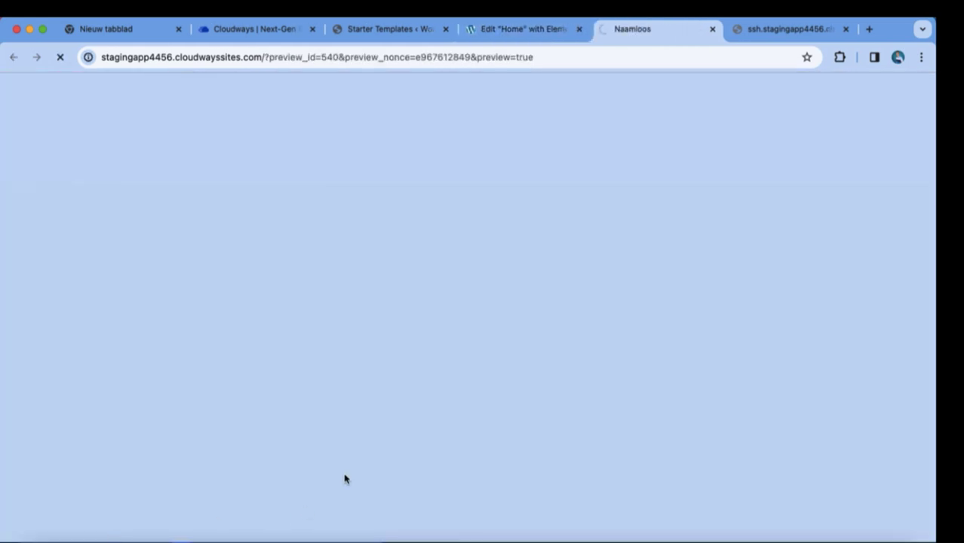
{"action": "scroll", "coordinate": [588, 330], "scroll_direction": "down", "scroll_amount": 8}
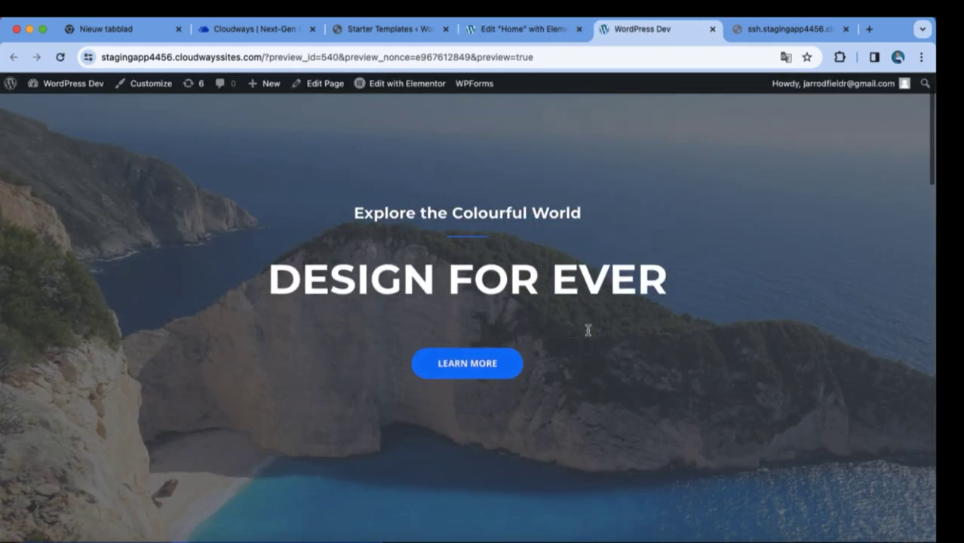
{"action": "scroll", "coordinate": [588, 335], "scroll_direction": "down", "scroll_amount": 10}
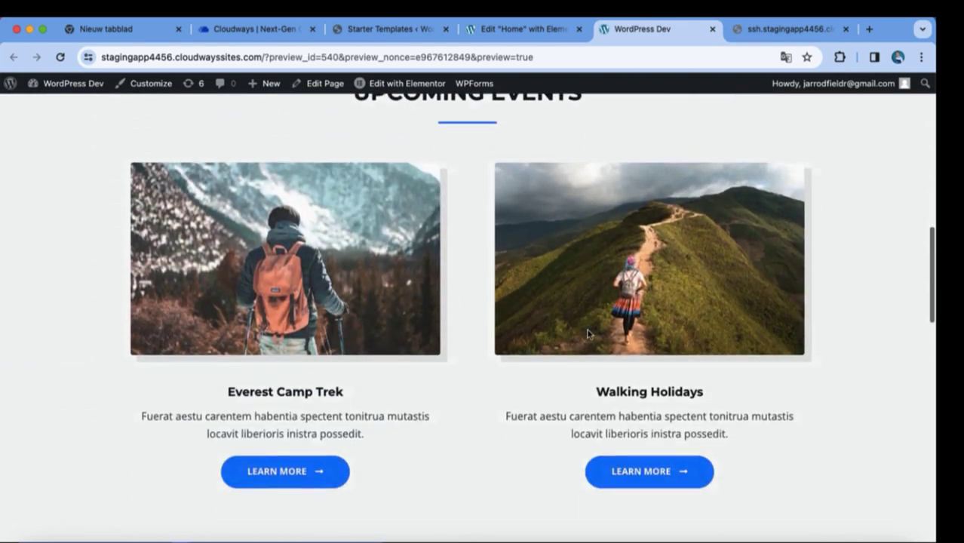
{"action": "scroll", "coordinate": [587, 330], "scroll_direction": "down", "scroll_amount": 3}
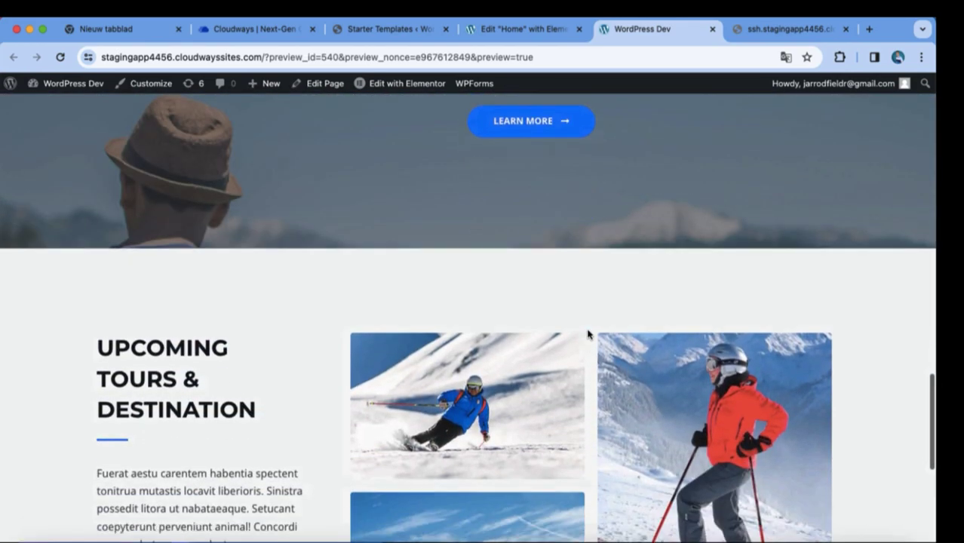
{"action": "scroll", "coordinate": [588, 332], "scroll_direction": "up", "scroll_amount": 15}
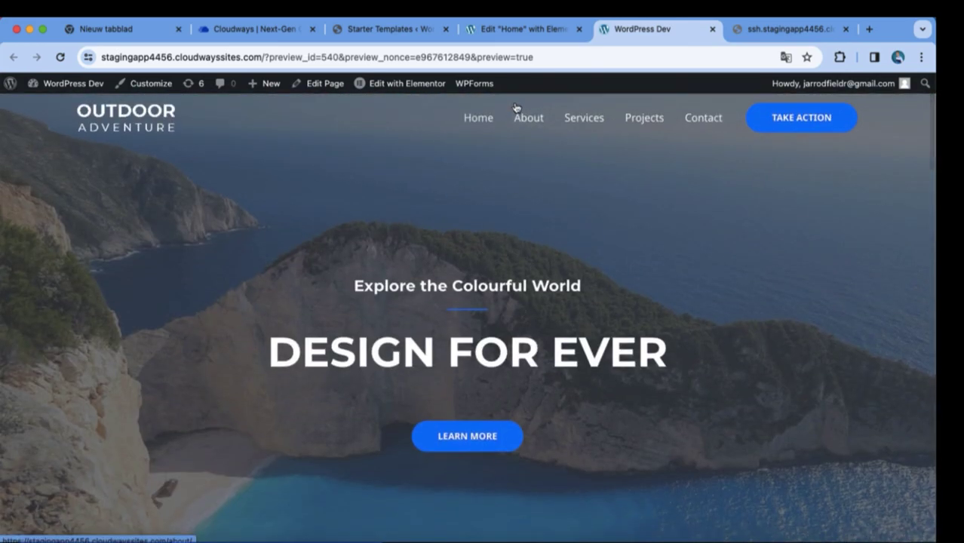
- Return to the Elementor editor and replace the hero section's main heading with "AMAZING"
{"action": "left_click", "coordinate": [518, 33]}
{"action": "left_click", "coordinate": [766, 332]}
{"action": "key", "text": "BackSpace"}
{"action": "key", "text": "BackSpace"}
{"action": "key", "text": "BackSpace"}
{"action": "key", "text": "BackSpace"}
{"action": "key", "text": "BackSpace"}
{"action": "key", "text": "BackSpace"}
{"action": "key", "text": "BackSpace"}
{"action": "key", "text": "BackSpace"}
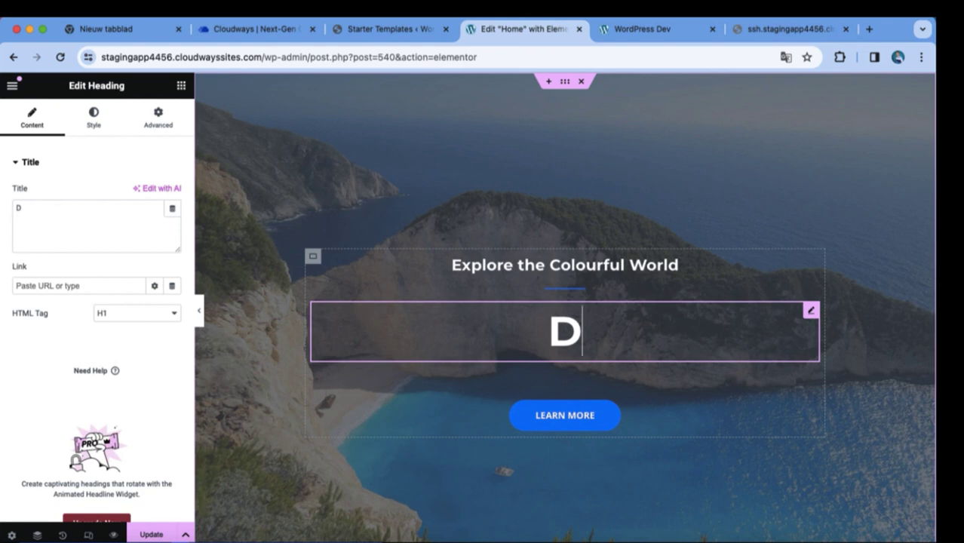
{"action": "key", "text": "BackSpace"}
{"action": "type", "text": "AMAZING"}
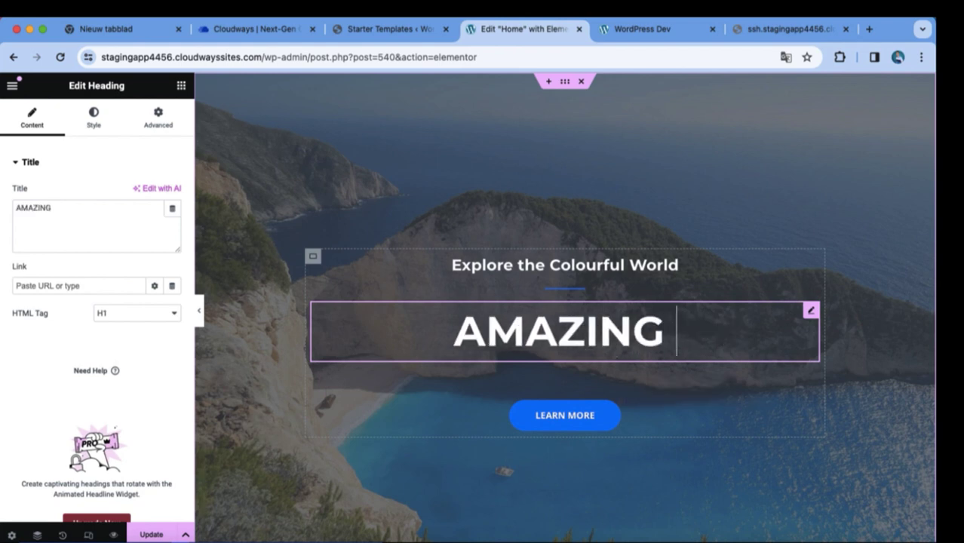